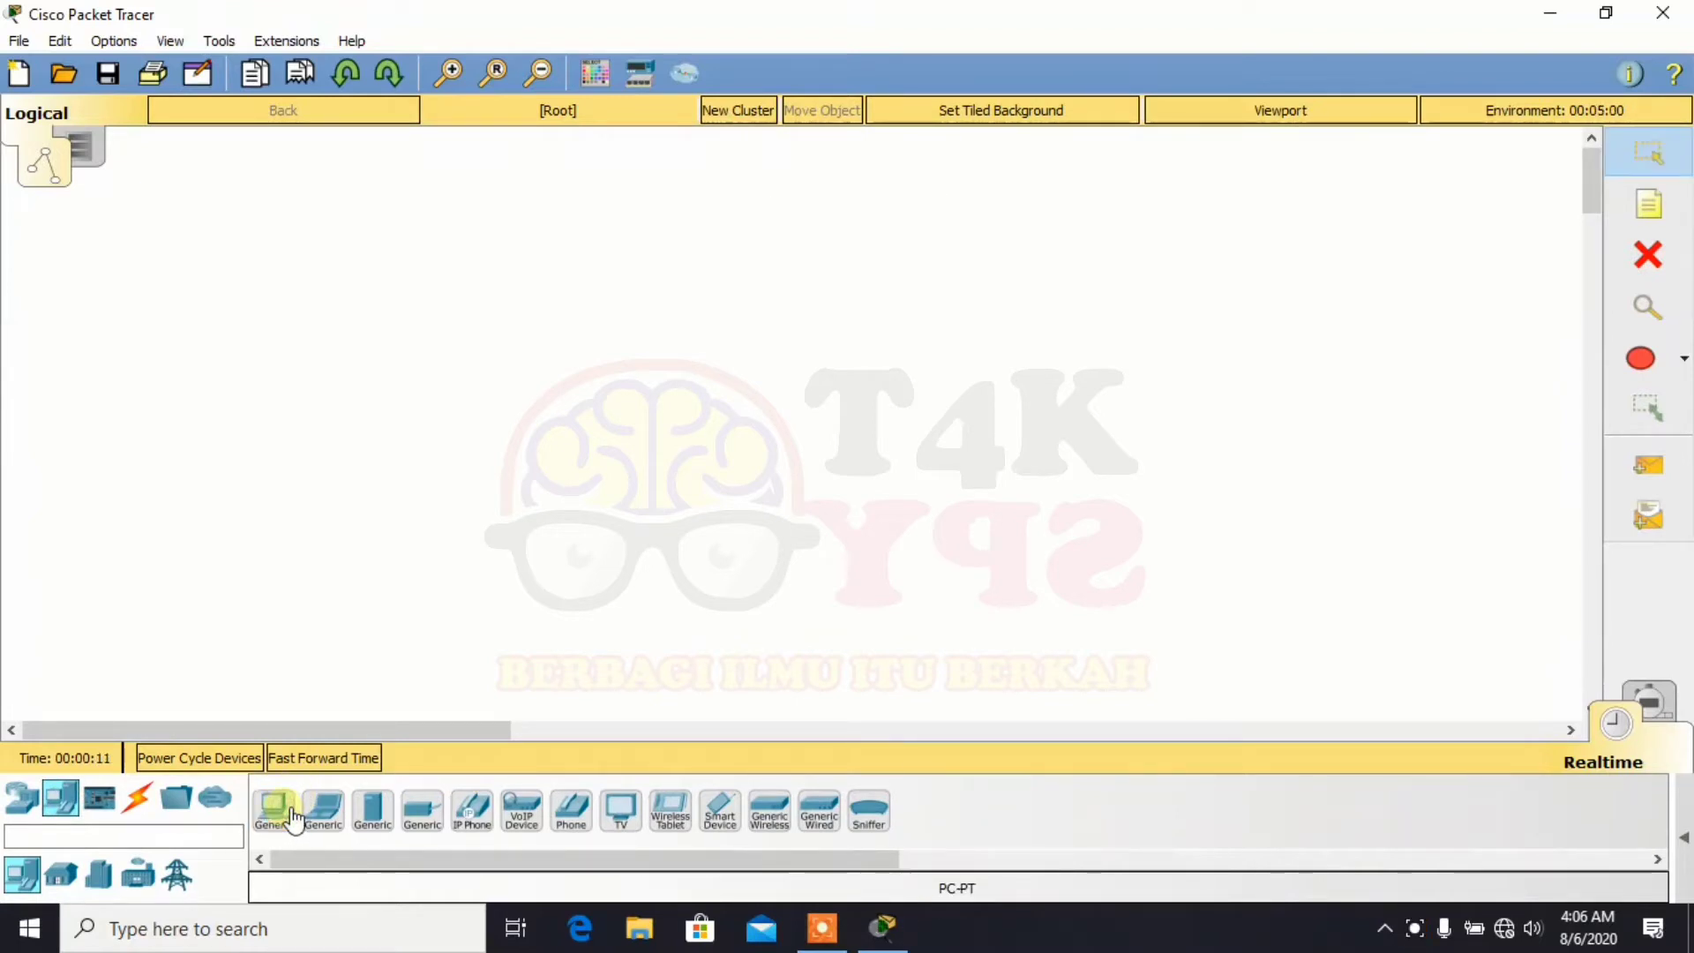
Place a generic server in the workspace and a generic PC beside it on the same level.
{"action": "left_click", "coordinate": [358, 811]}
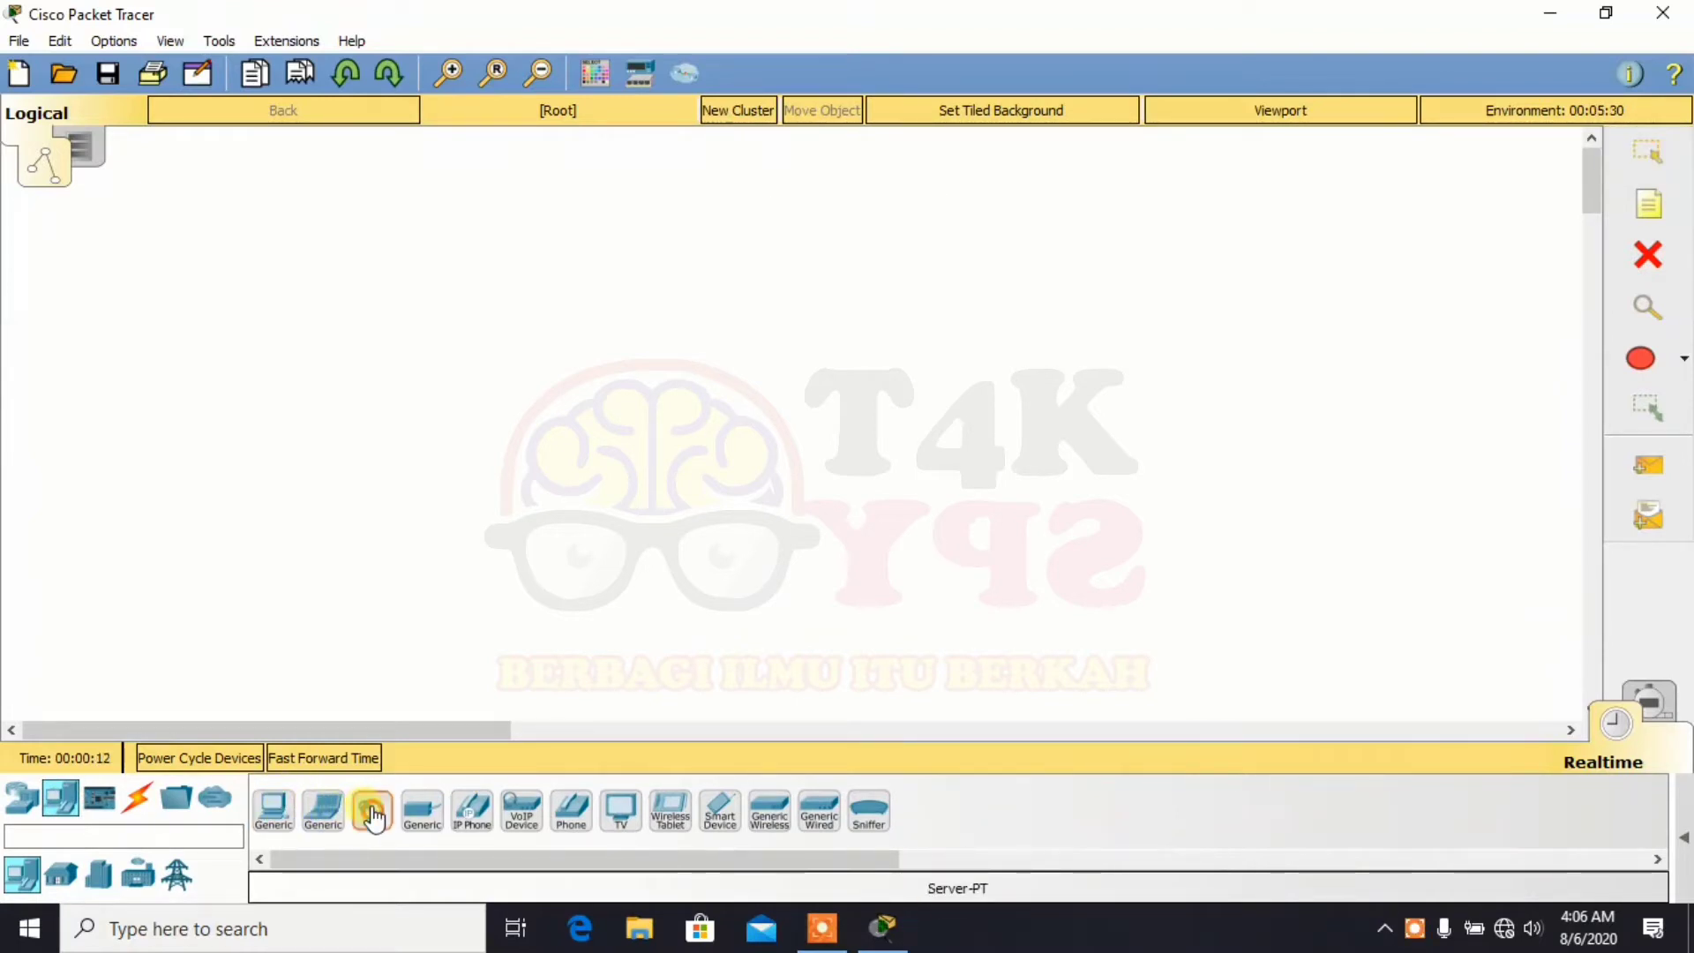
{"action": "left_click", "coordinate": [379, 454]}
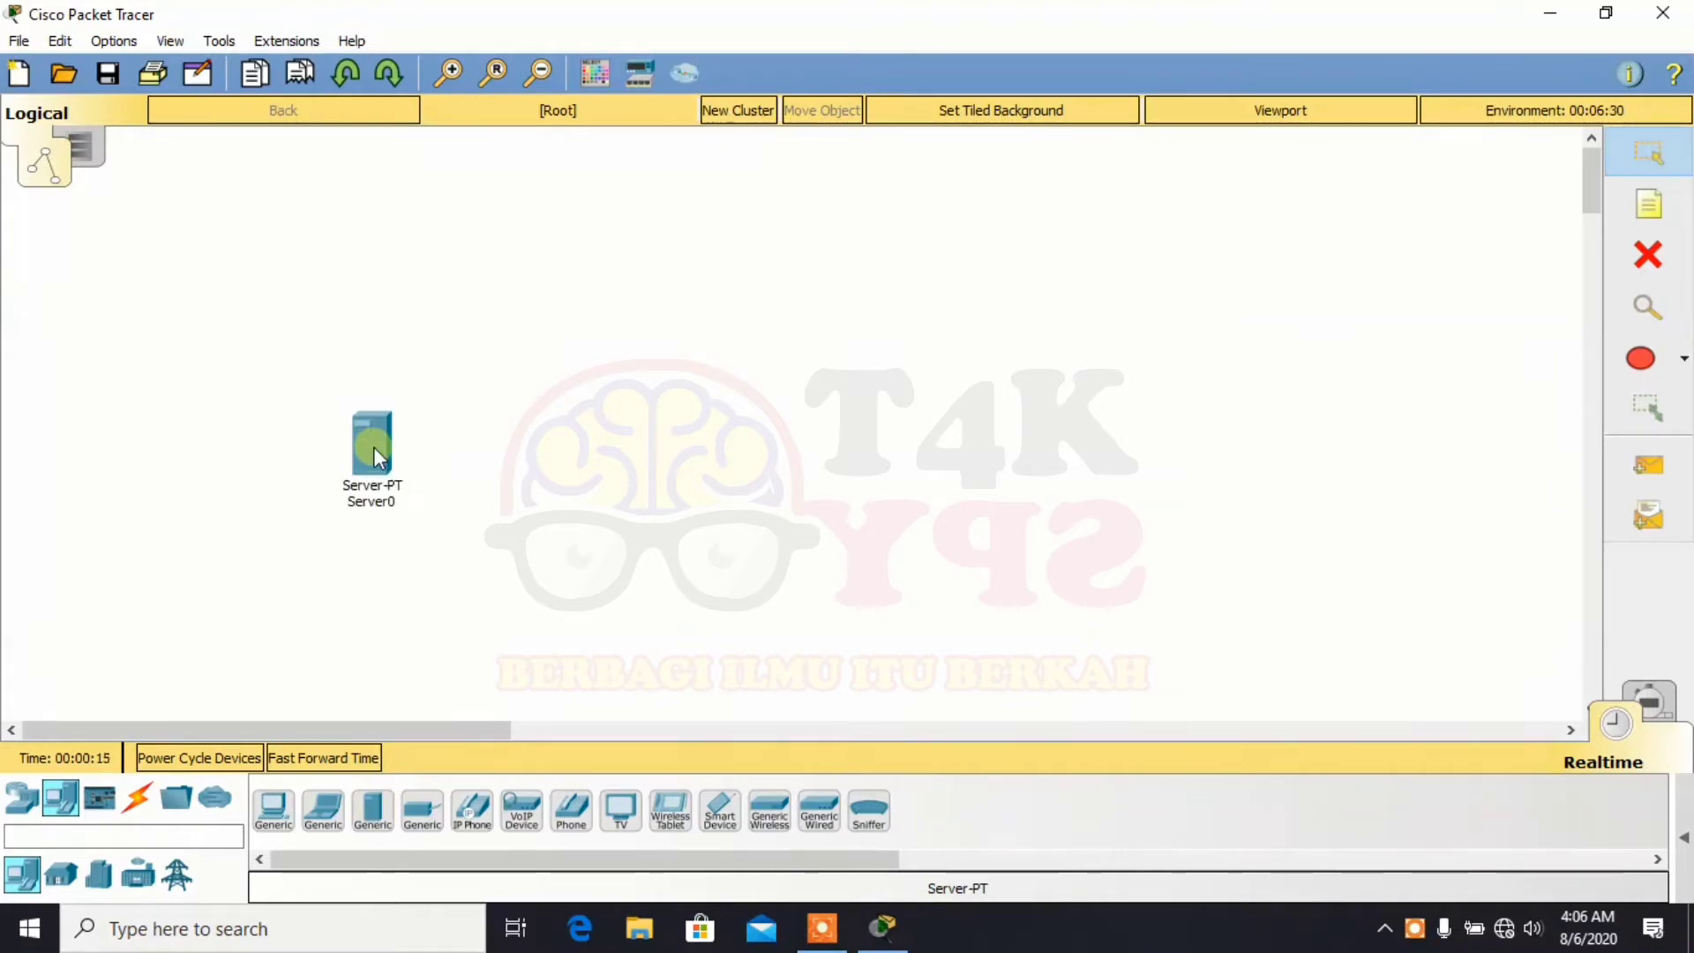
{"action": "left_click", "coordinate": [275, 810]}
{"action": "left_click", "coordinate": [670, 459]}
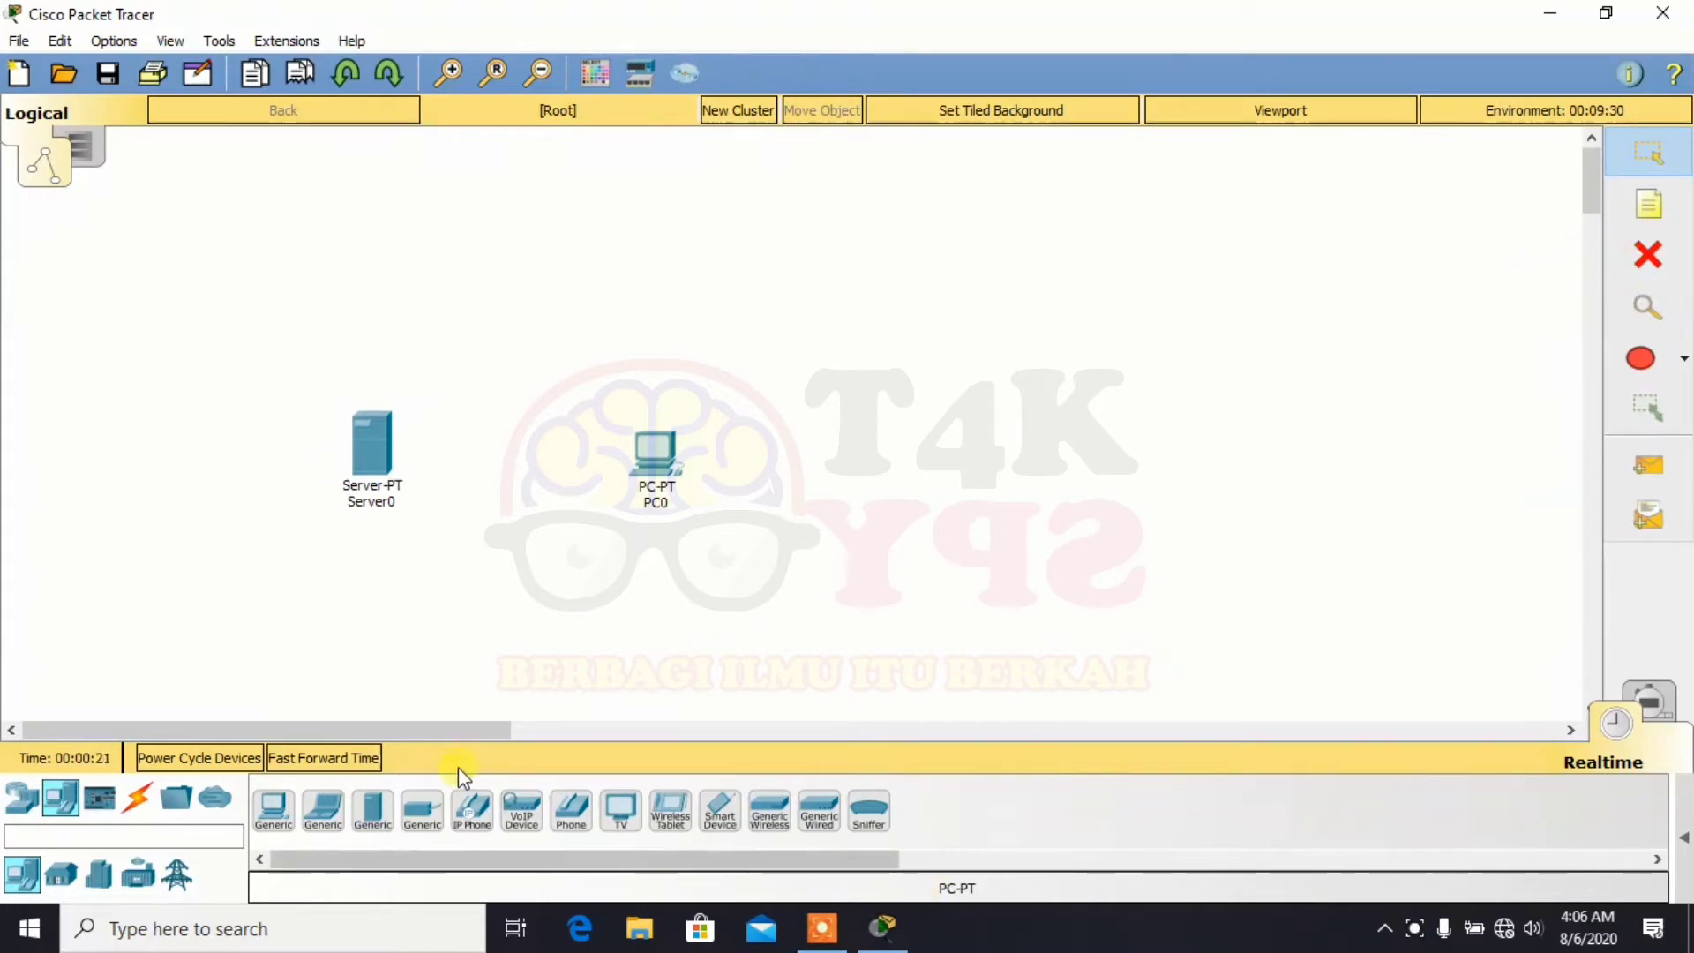
Connect the server's FastEthernet0 port to the PC's FastEthernet0 port with a copper cross-over cable.
{"action": "left_click", "coordinate": [141, 801]}
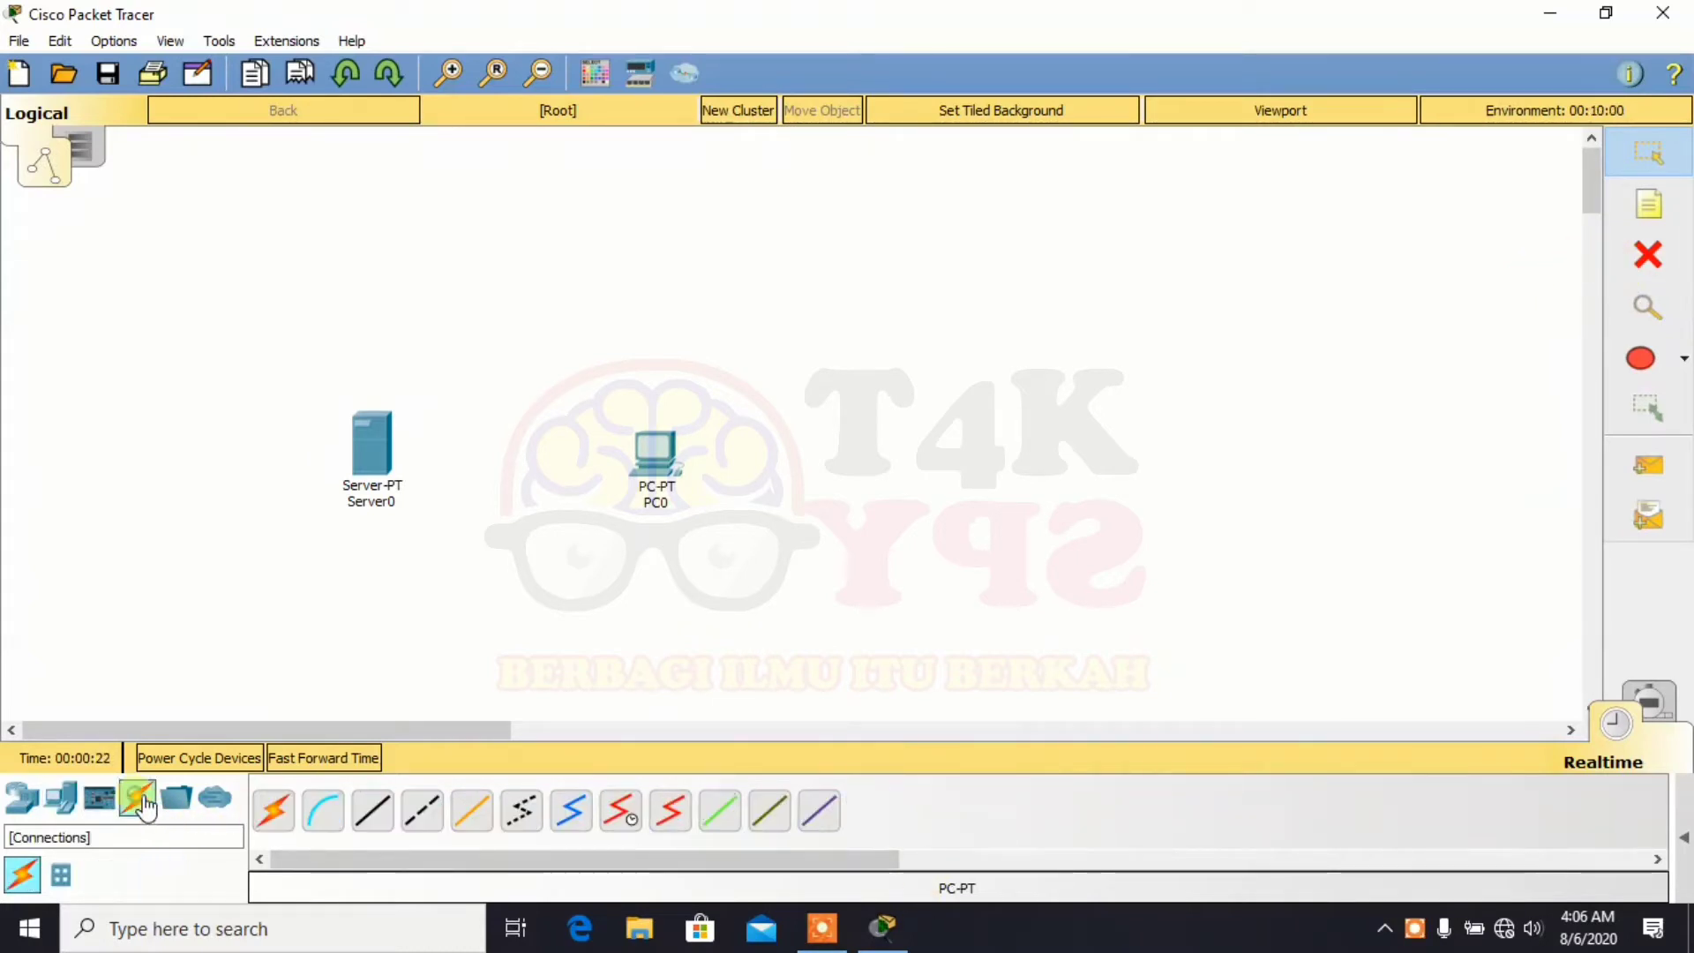
{"action": "left_click", "coordinate": [421, 810]}
{"action": "left_click", "coordinate": [390, 455]}
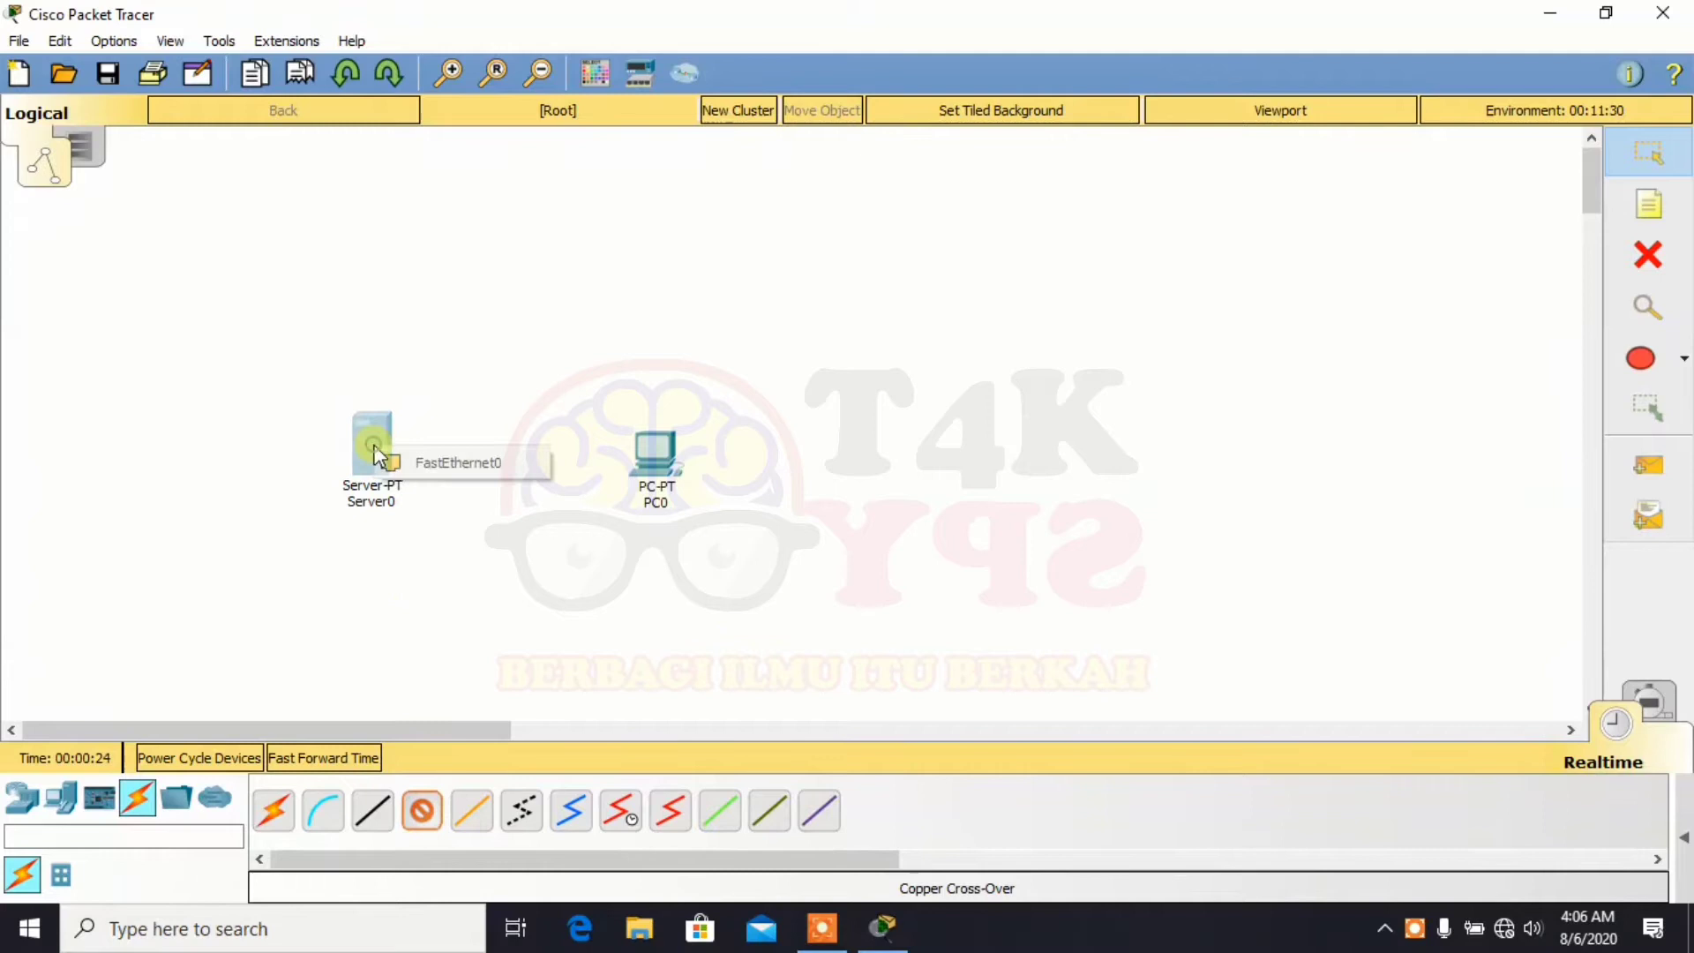
{"action": "left_click", "coordinate": [425, 460]}
{"action": "left_click", "coordinate": [653, 457]}
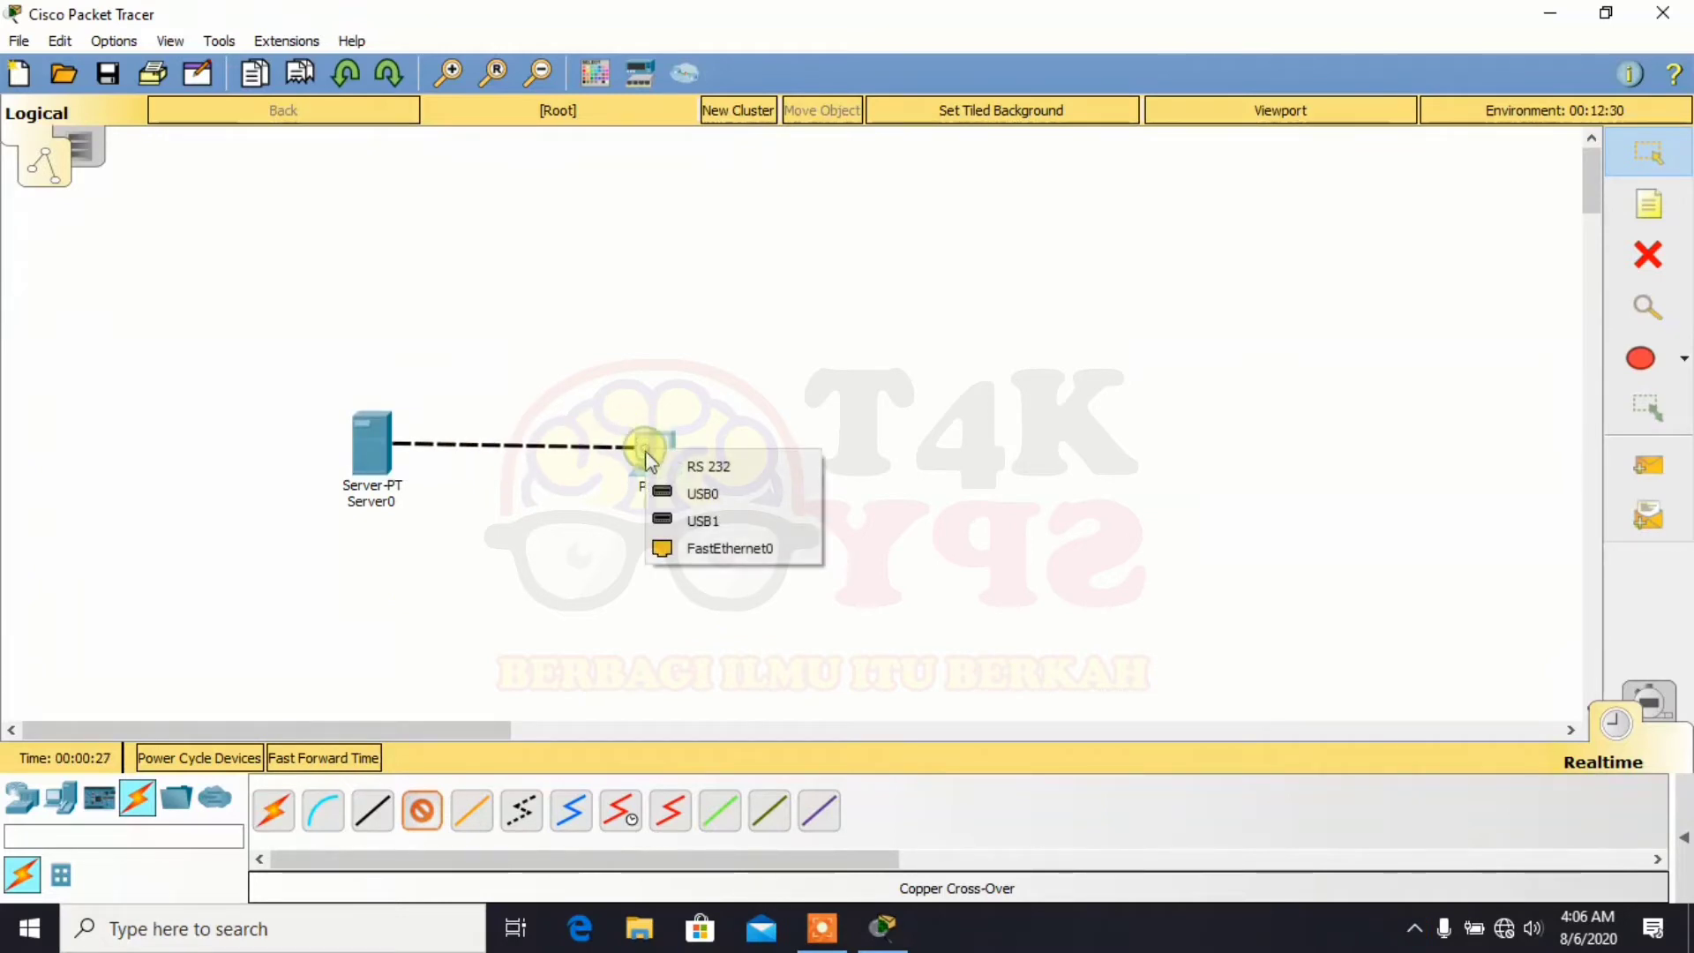
{"action": "left_click", "coordinate": [705, 548]}
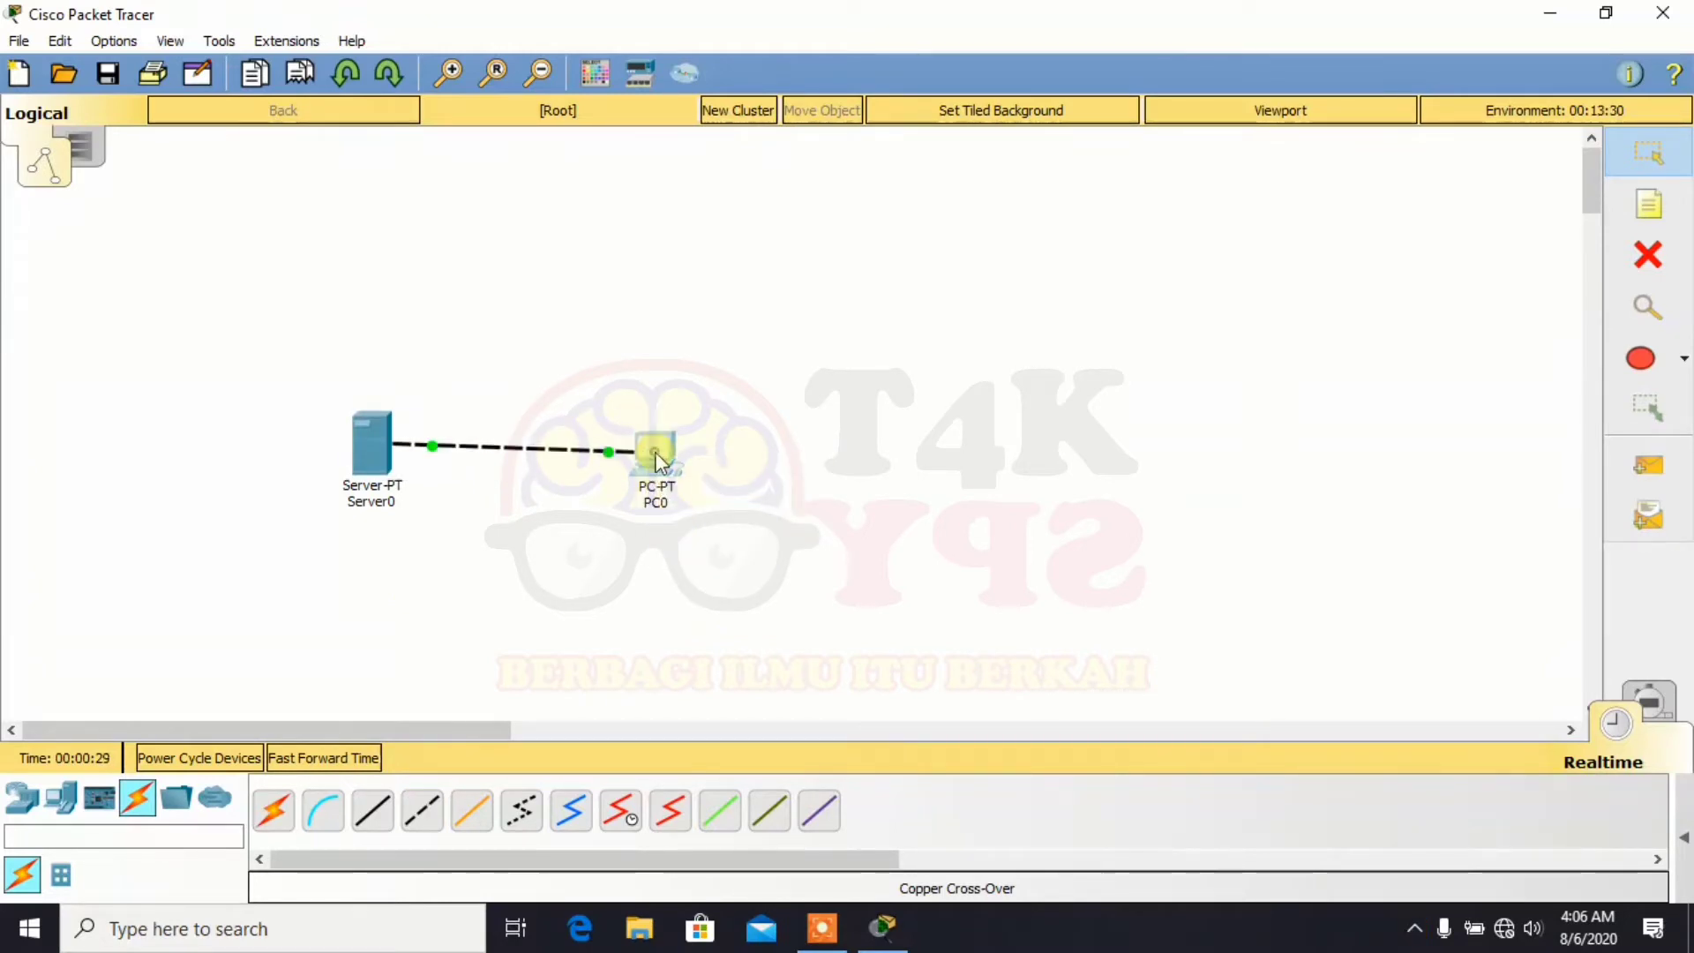
Assign Server0's FastEthernet0 interface the static IP address 192.168.1.1 with subnet mask 255.255.255.0.
{"action": "mouse_move", "coordinate": [657, 454]}
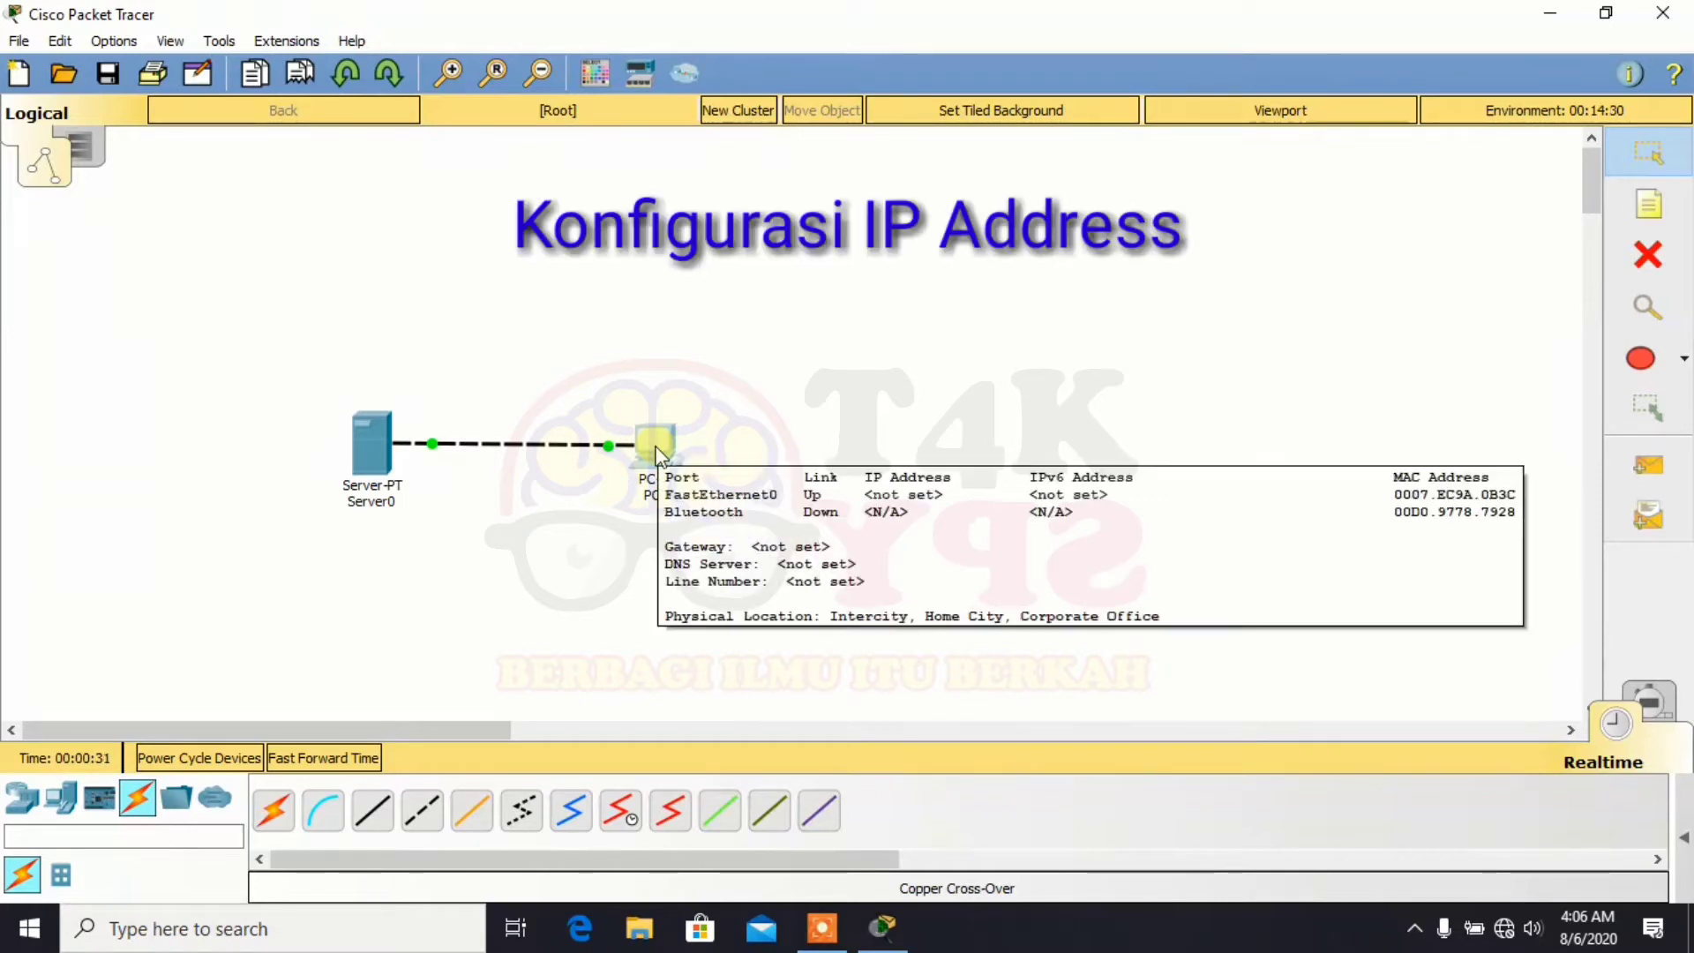
{"action": "left_click", "coordinate": [375, 450]}
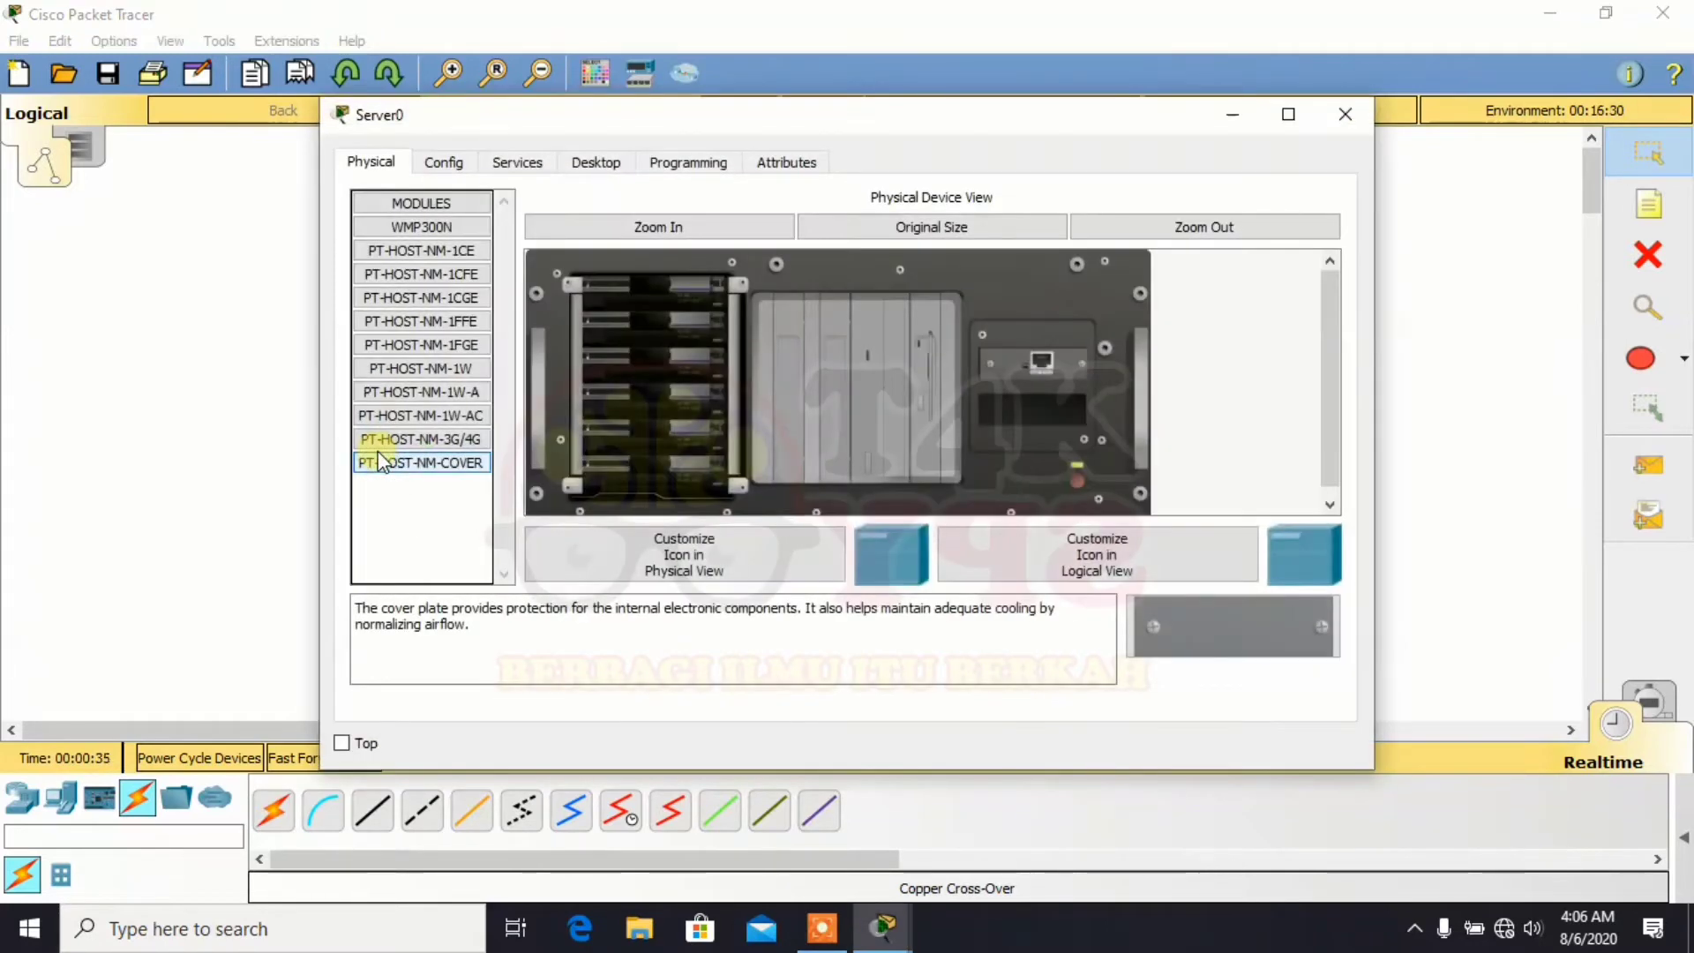
{"action": "left_click", "coordinate": [445, 161]}
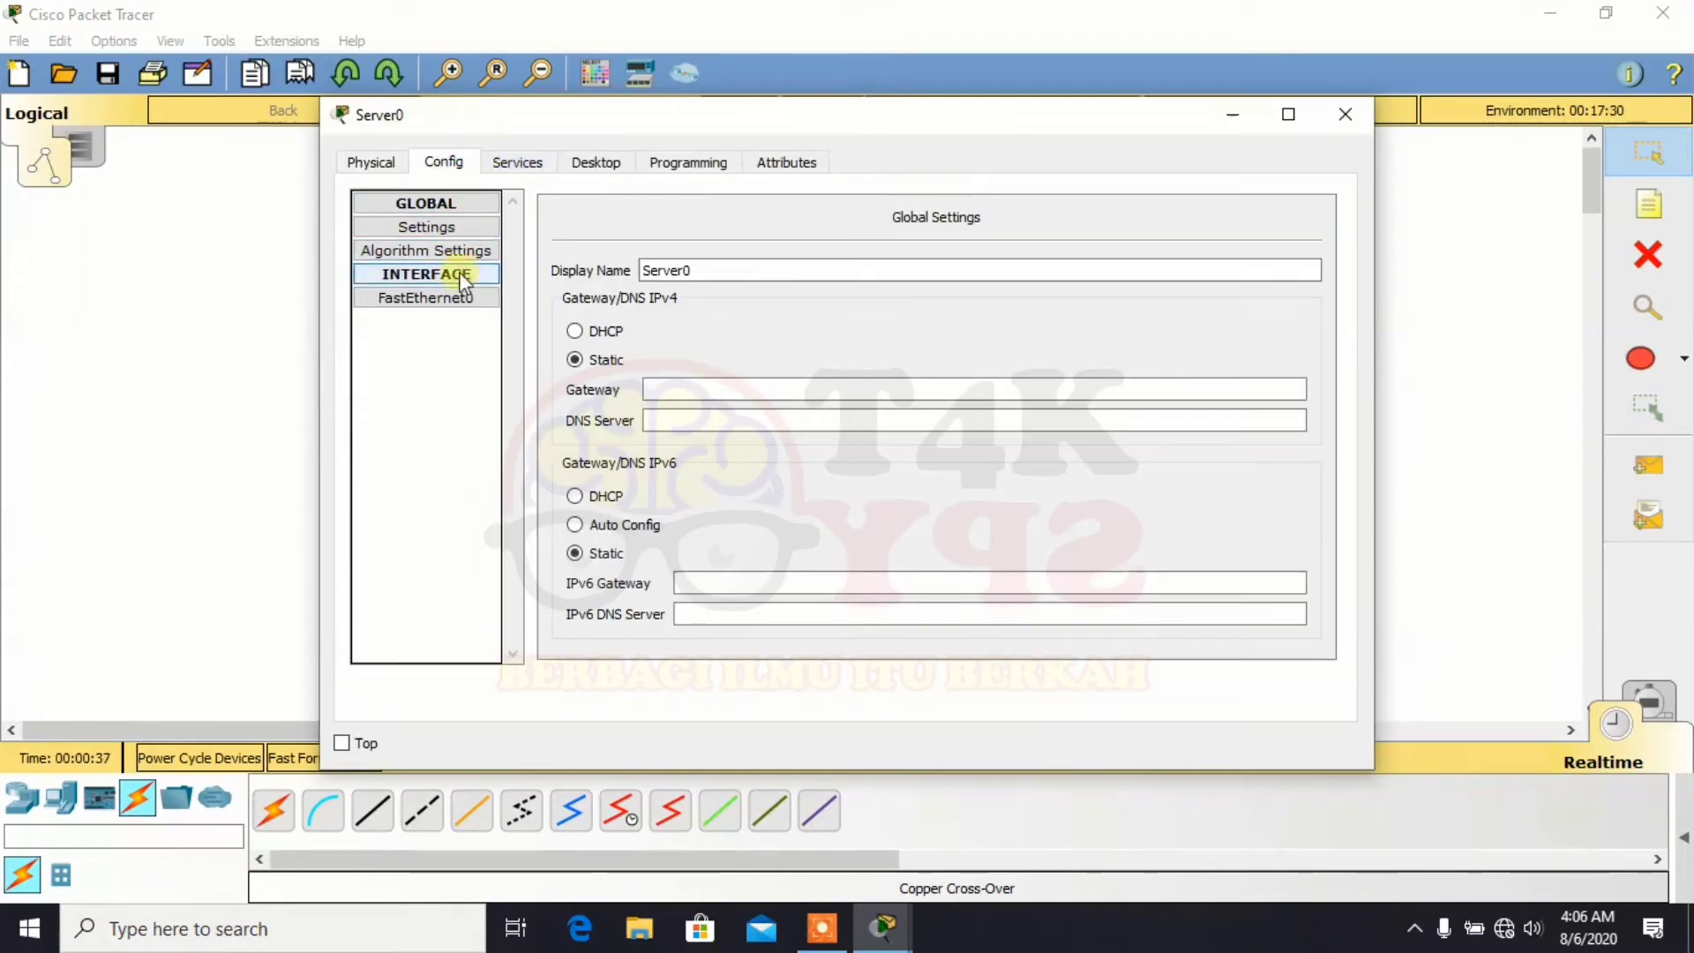
{"action": "left_click", "coordinate": [461, 300]}
{"action": "left_click", "coordinate": [959, 391]}
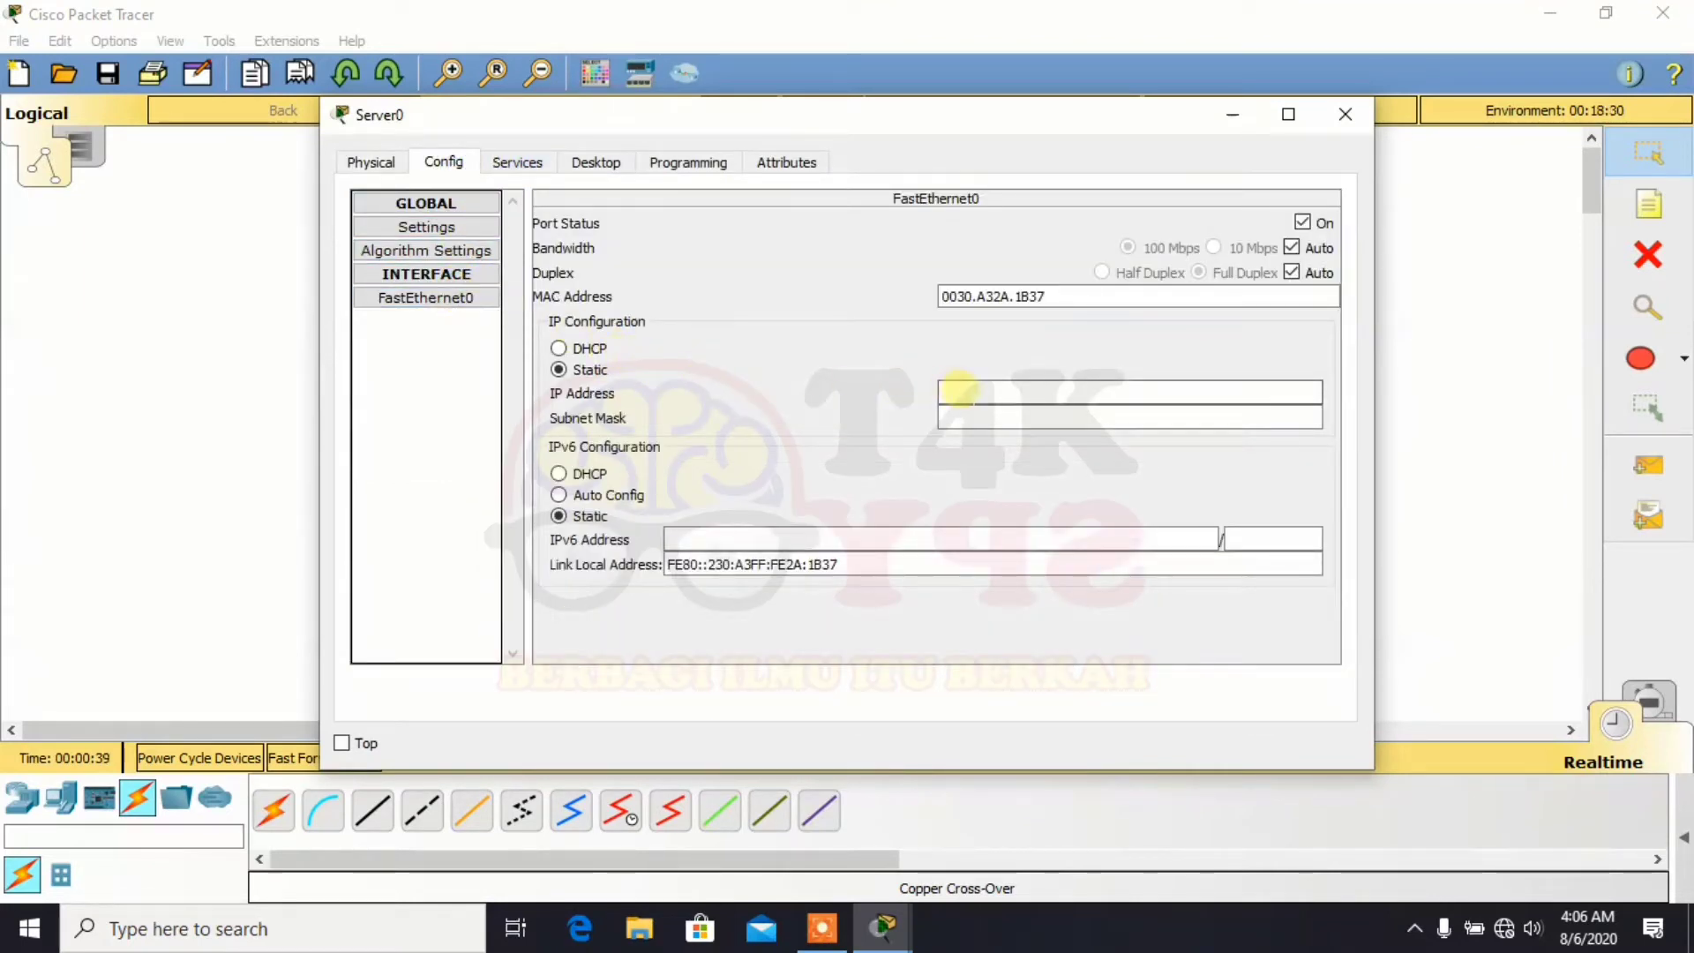
{"action": "type", "text": "192"}
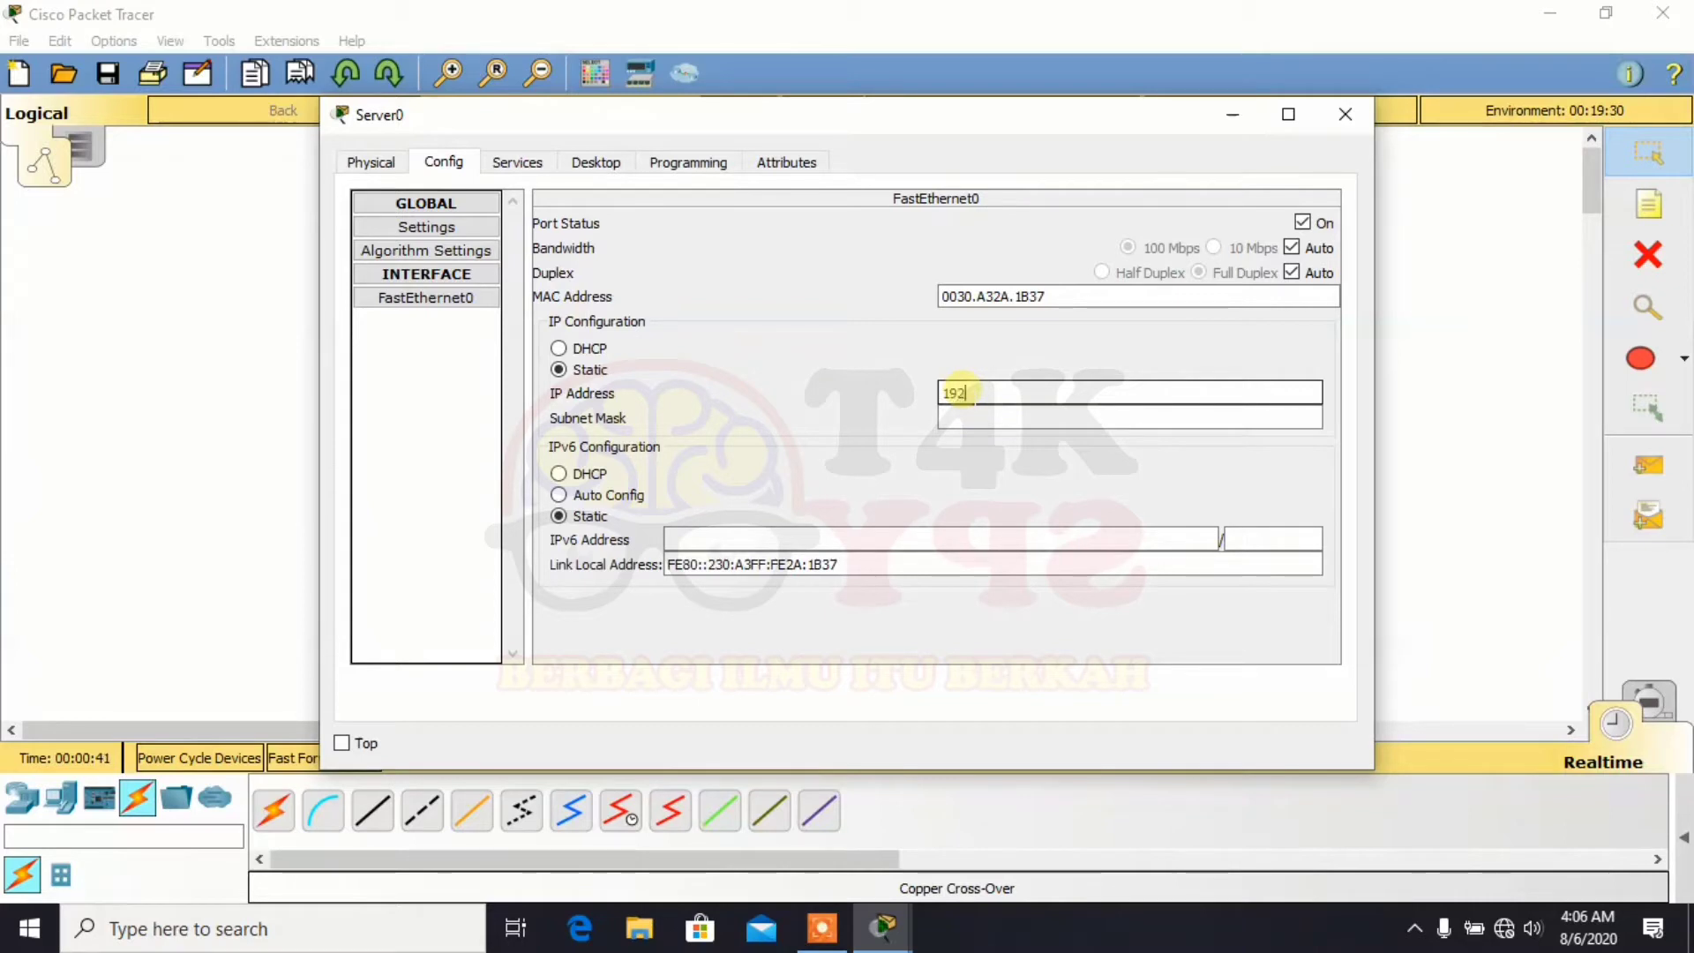
{"action": "type", "text": ".168"}
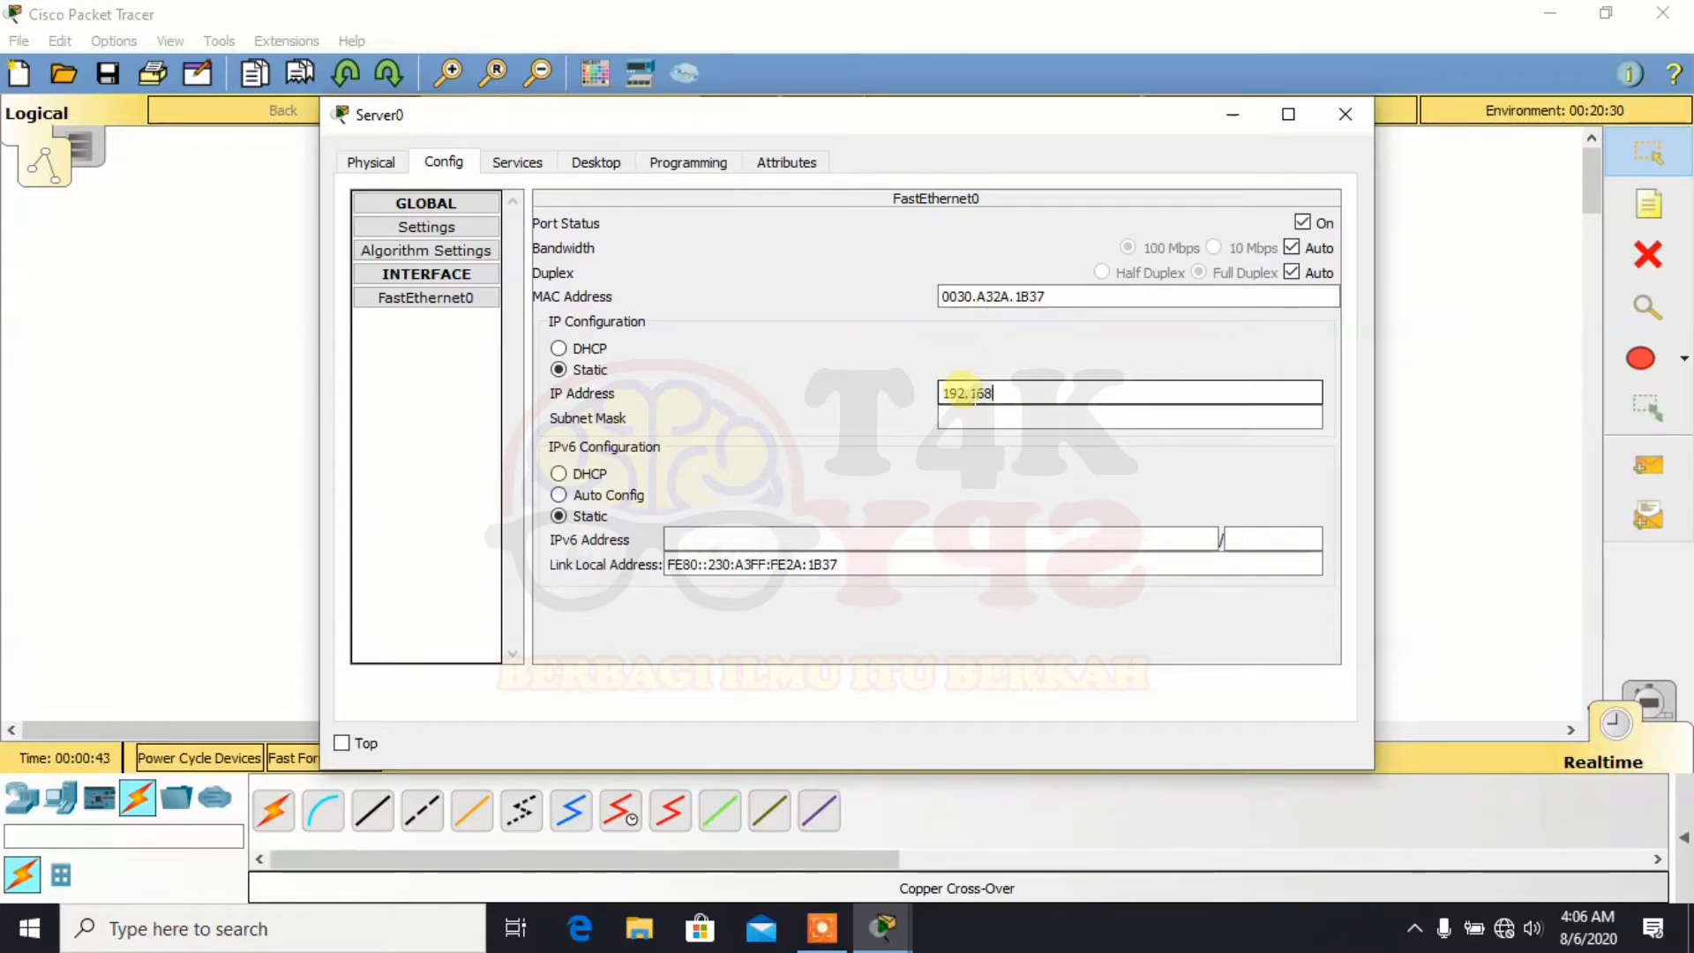
{"action": "type", "text": ".1.1"}
{"action": "left_click", "coordinate": [977, 416]}
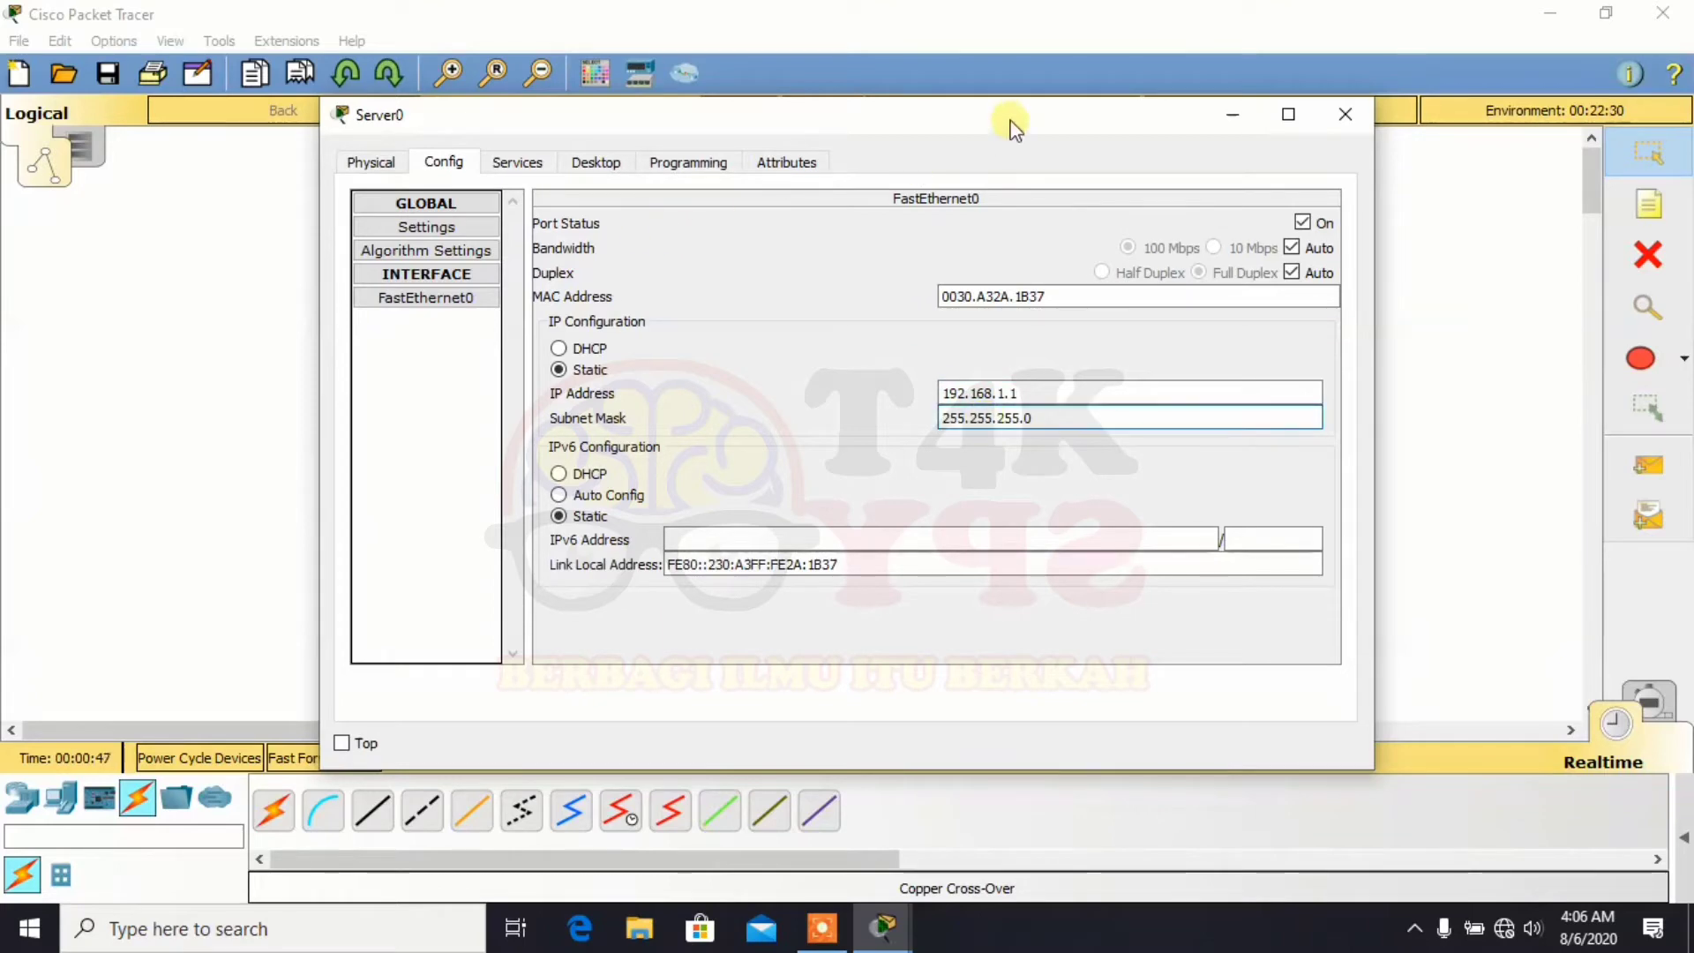
{"action": "left_click", "coordinate": [1355, 107]}
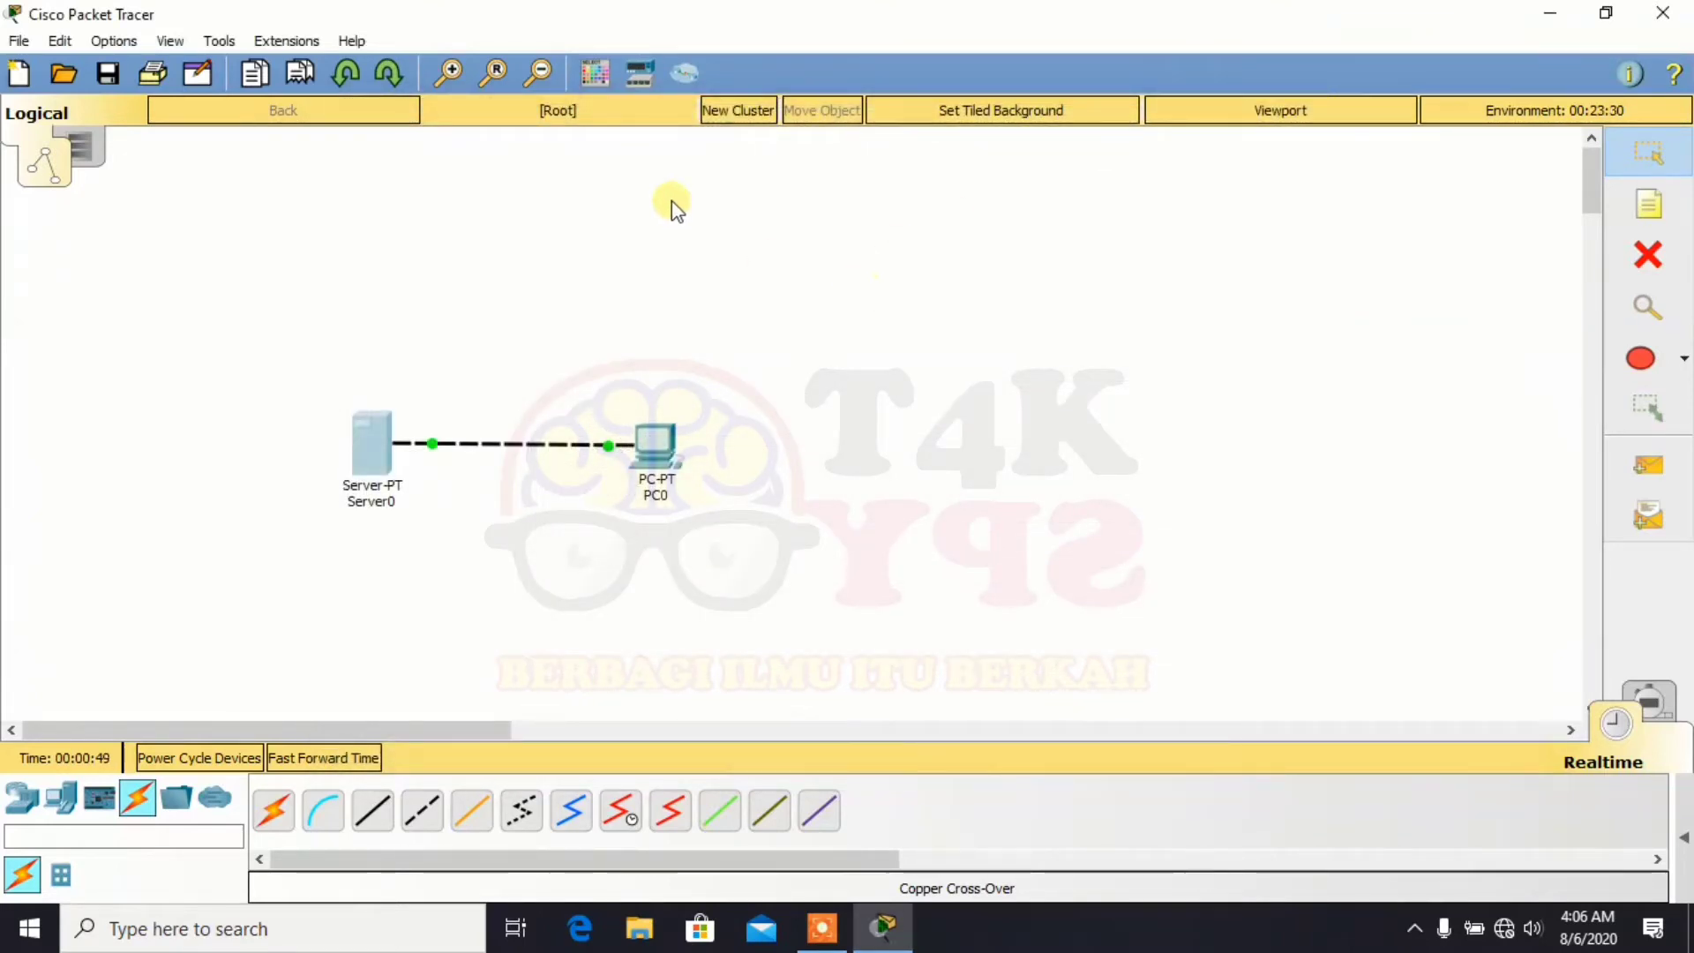
Assign PC0's FastEthernet0 interface the static IP address 192.168.1.2 with subnet mask 255.255.255.0.
{"action": "left_click", "coordinate": [652, 448]}
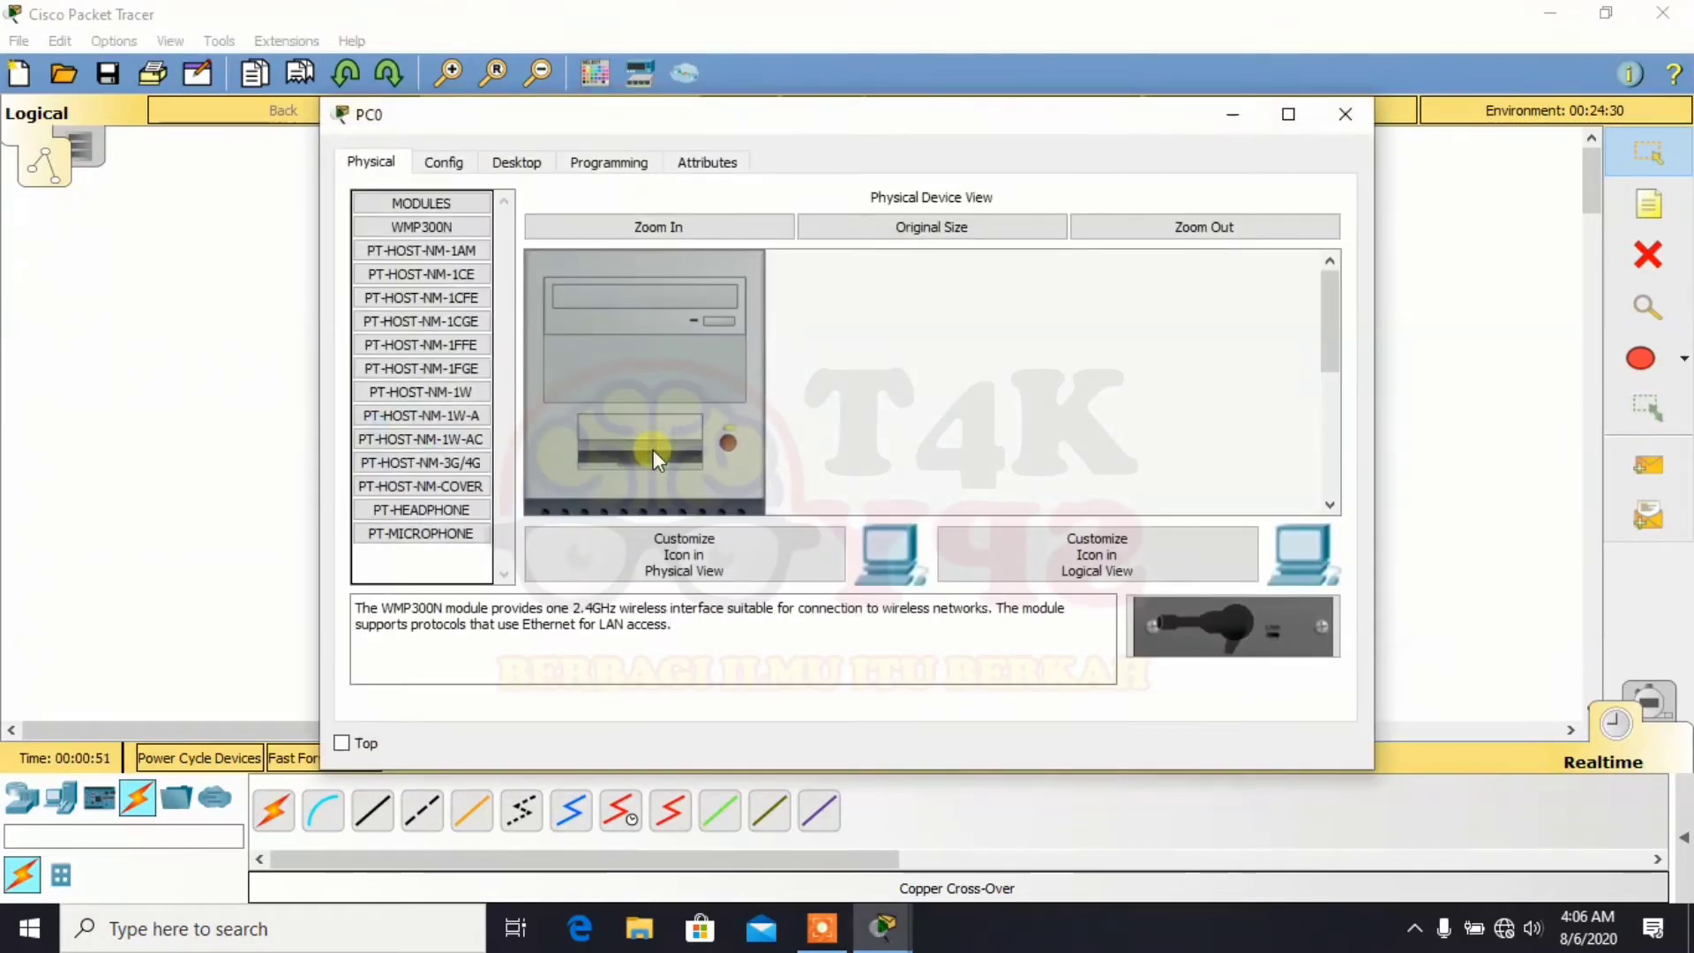
{"action": "left_click", "coordinate": [458, 168]}
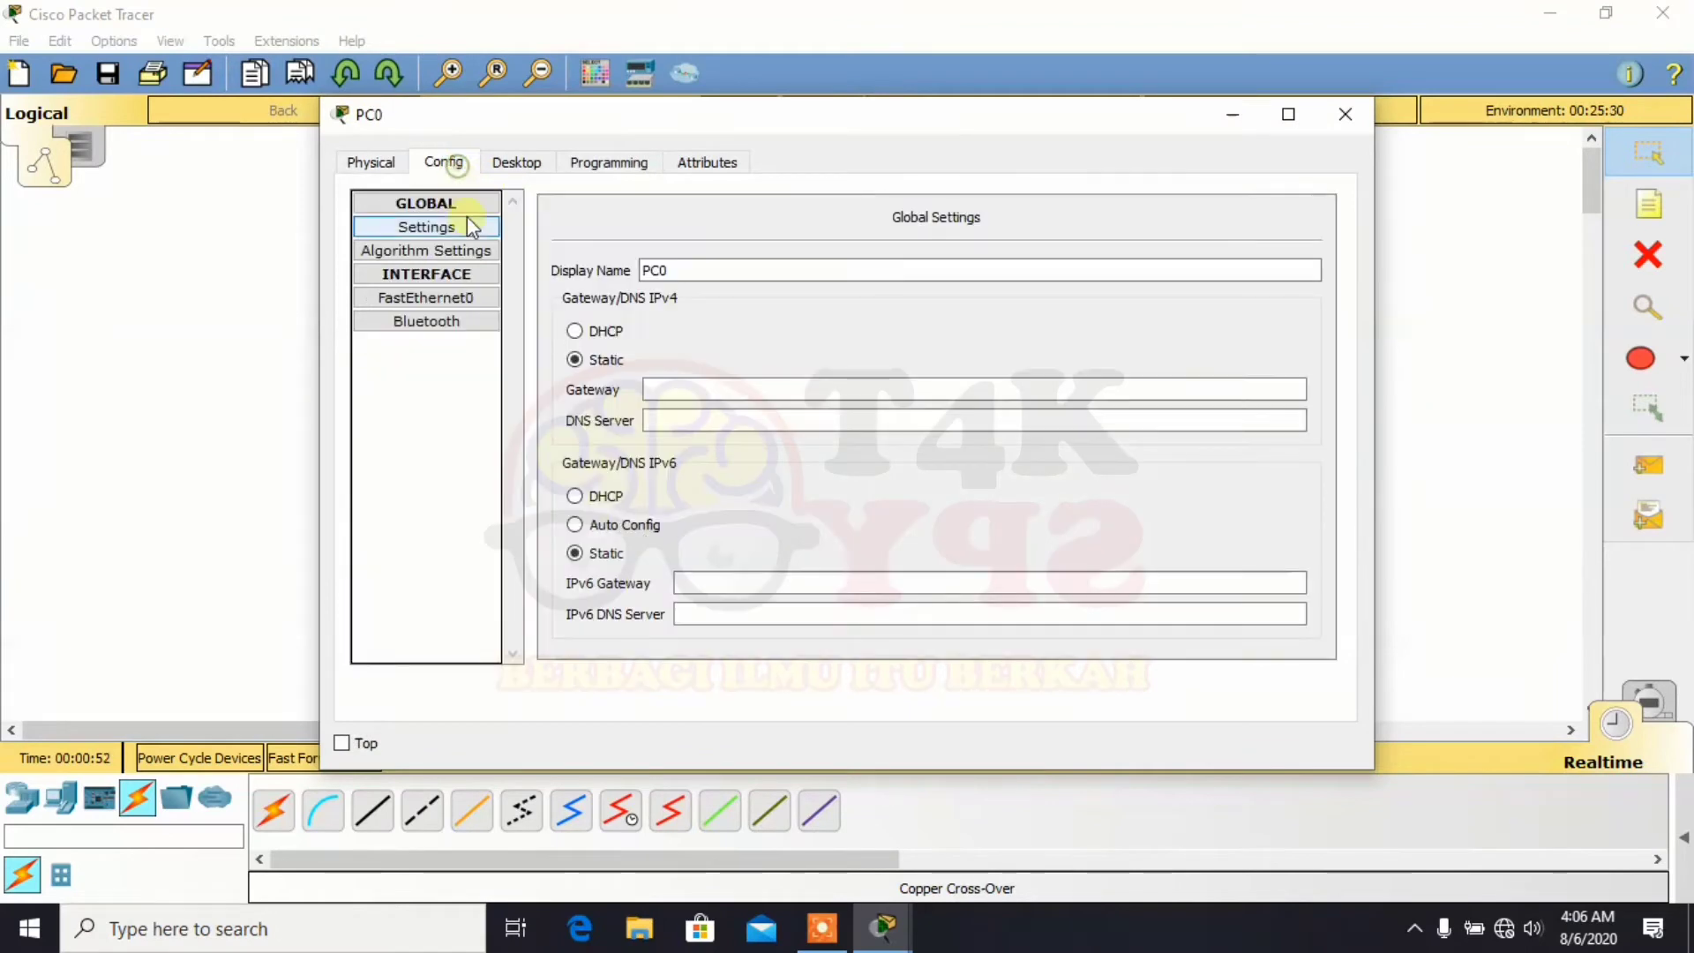
{"action": "left_click", "coordinate": [465, 300]}
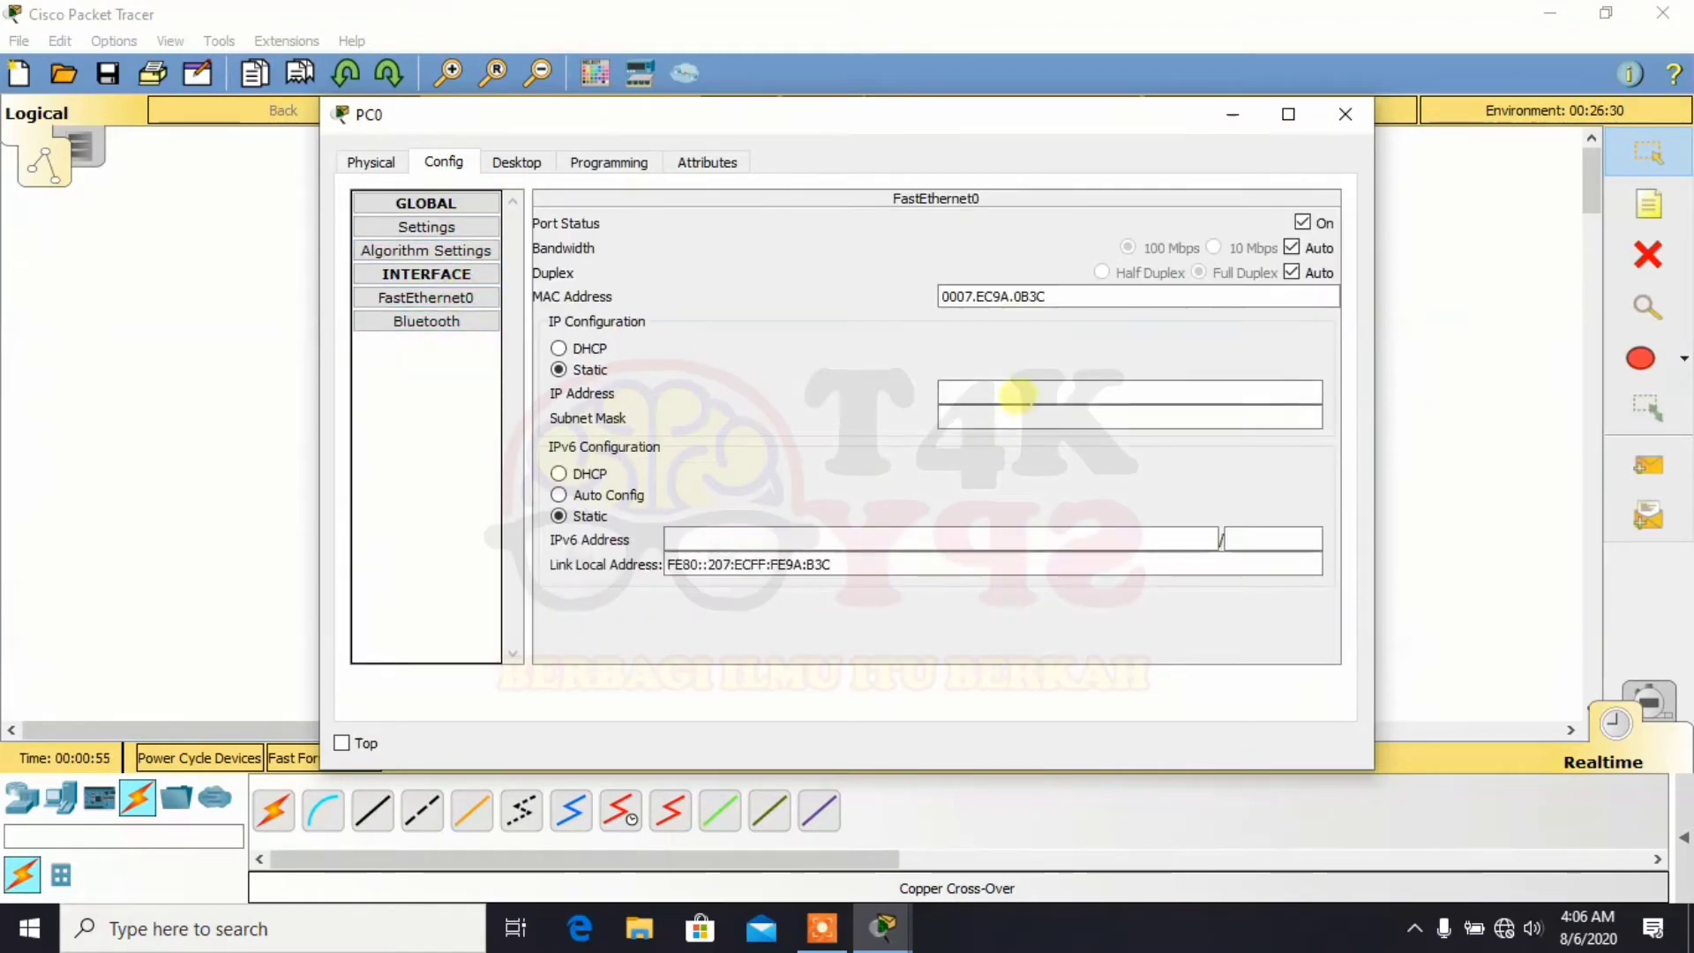
{"action": "left_click", "coordinate": [1016, 391]}
{"action": "type", "text": "192"}
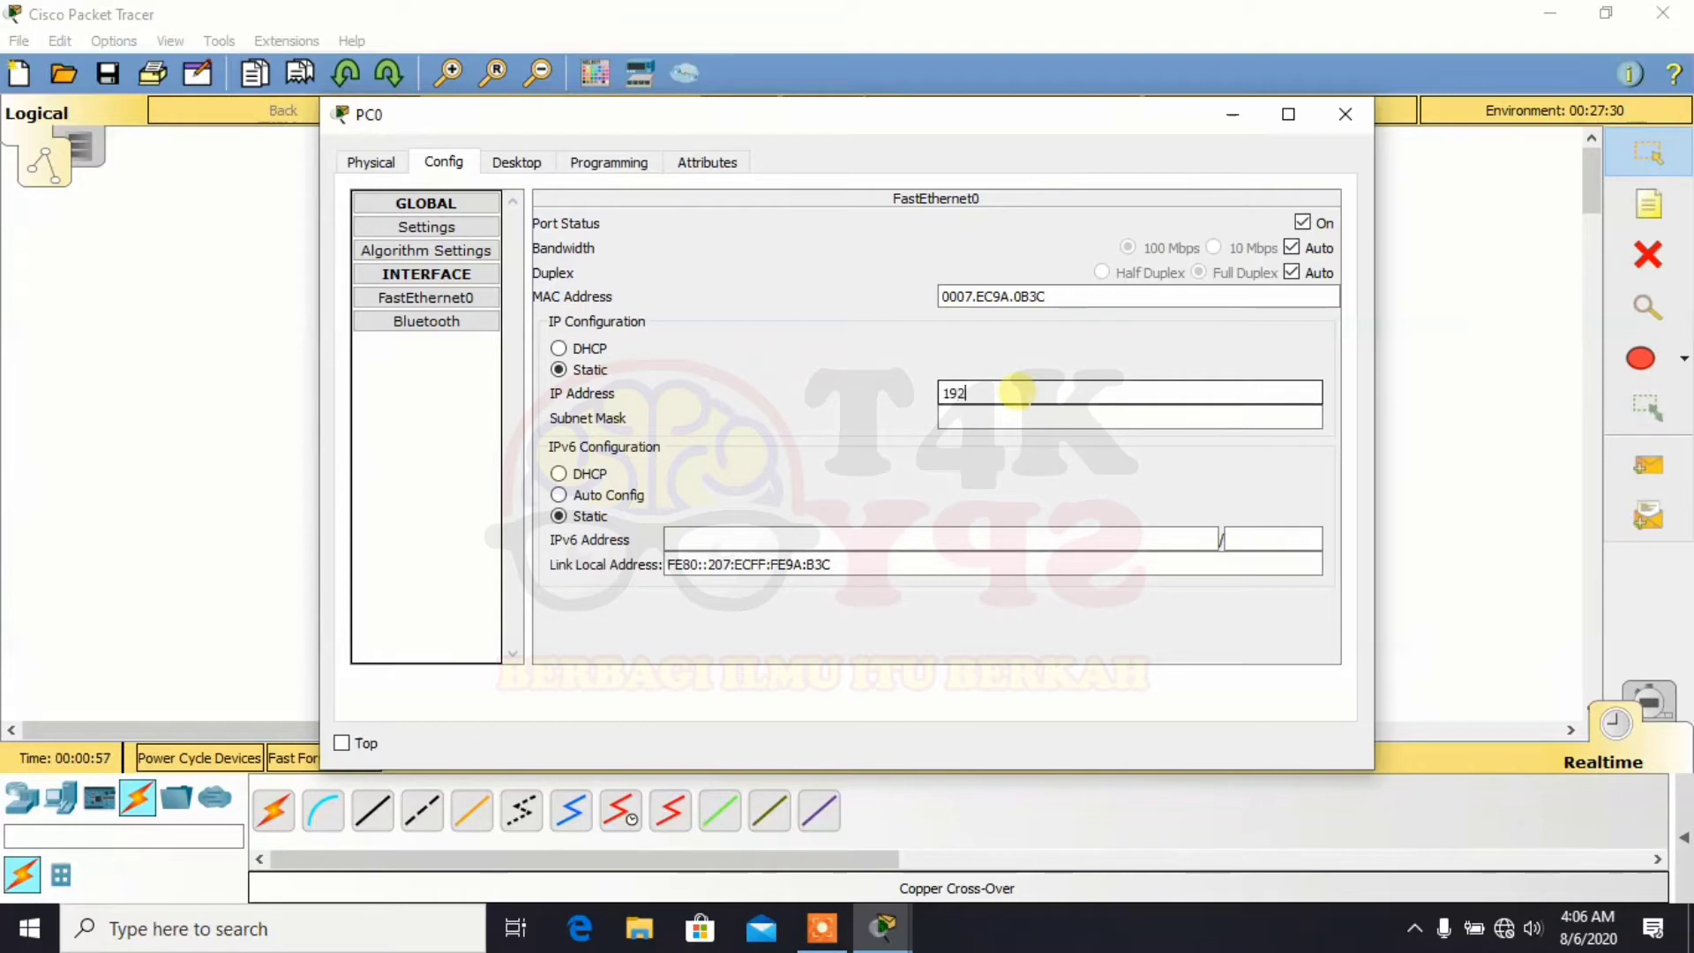
{"action": "type", "text": ".168.1.2"}
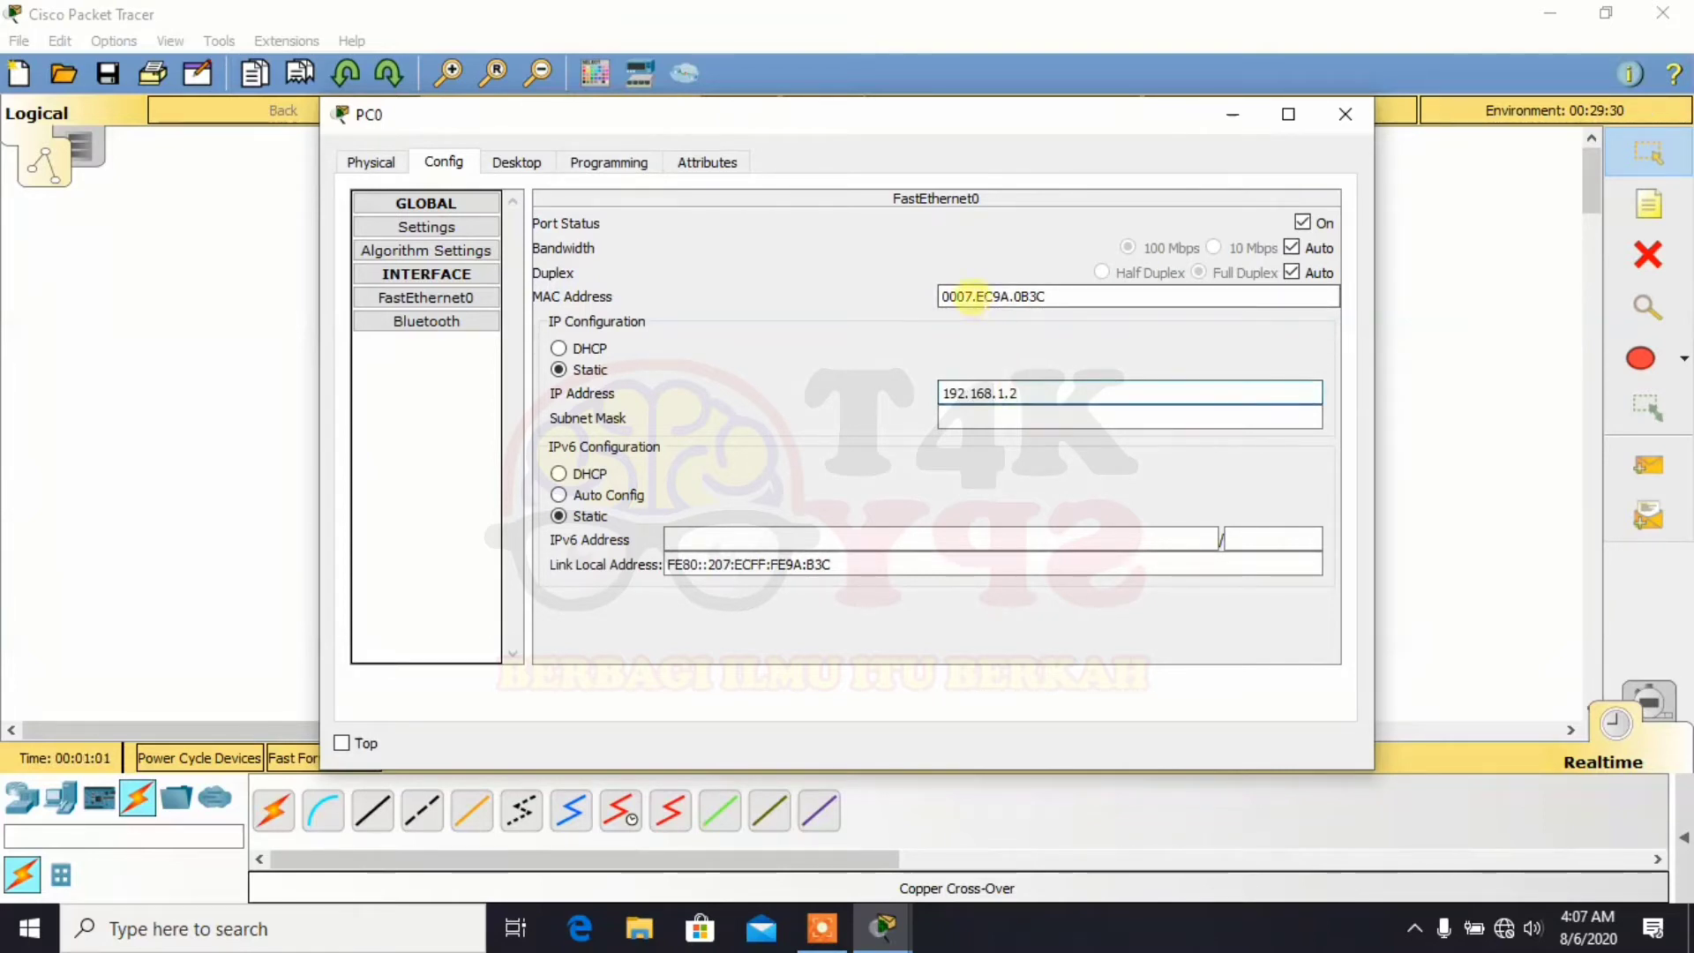
{"action": "left_click", "coordinate": [1004, 418]}
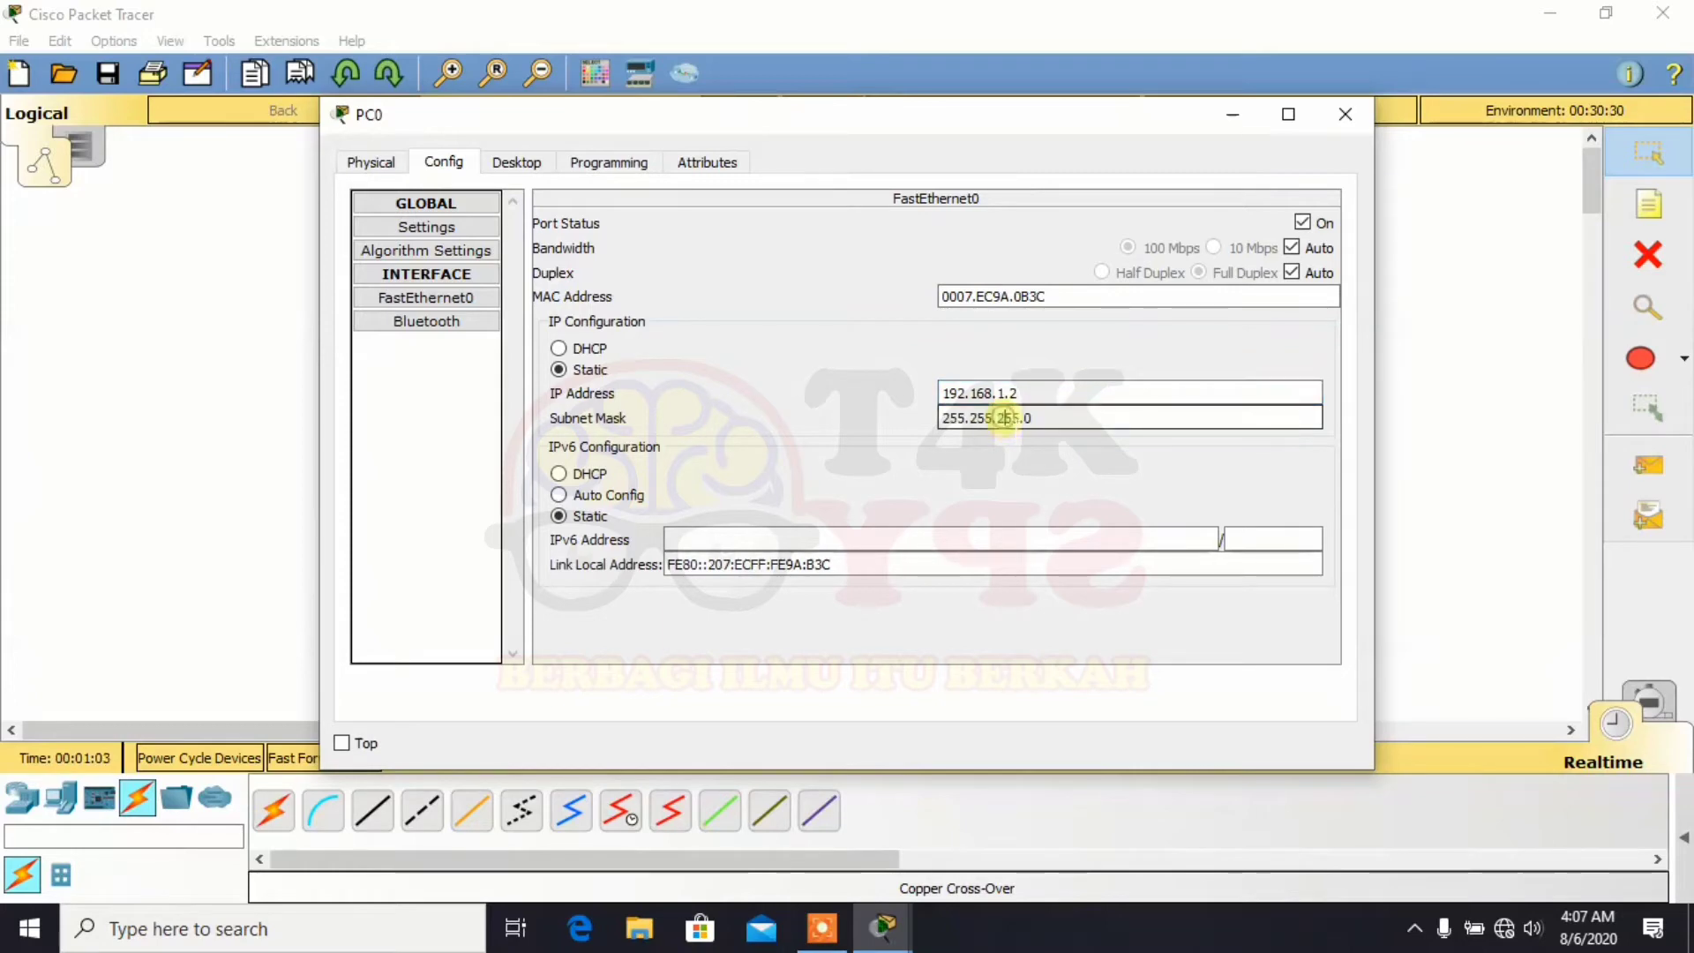
{"action": "left_click", "coordinate": [1346, 114]}
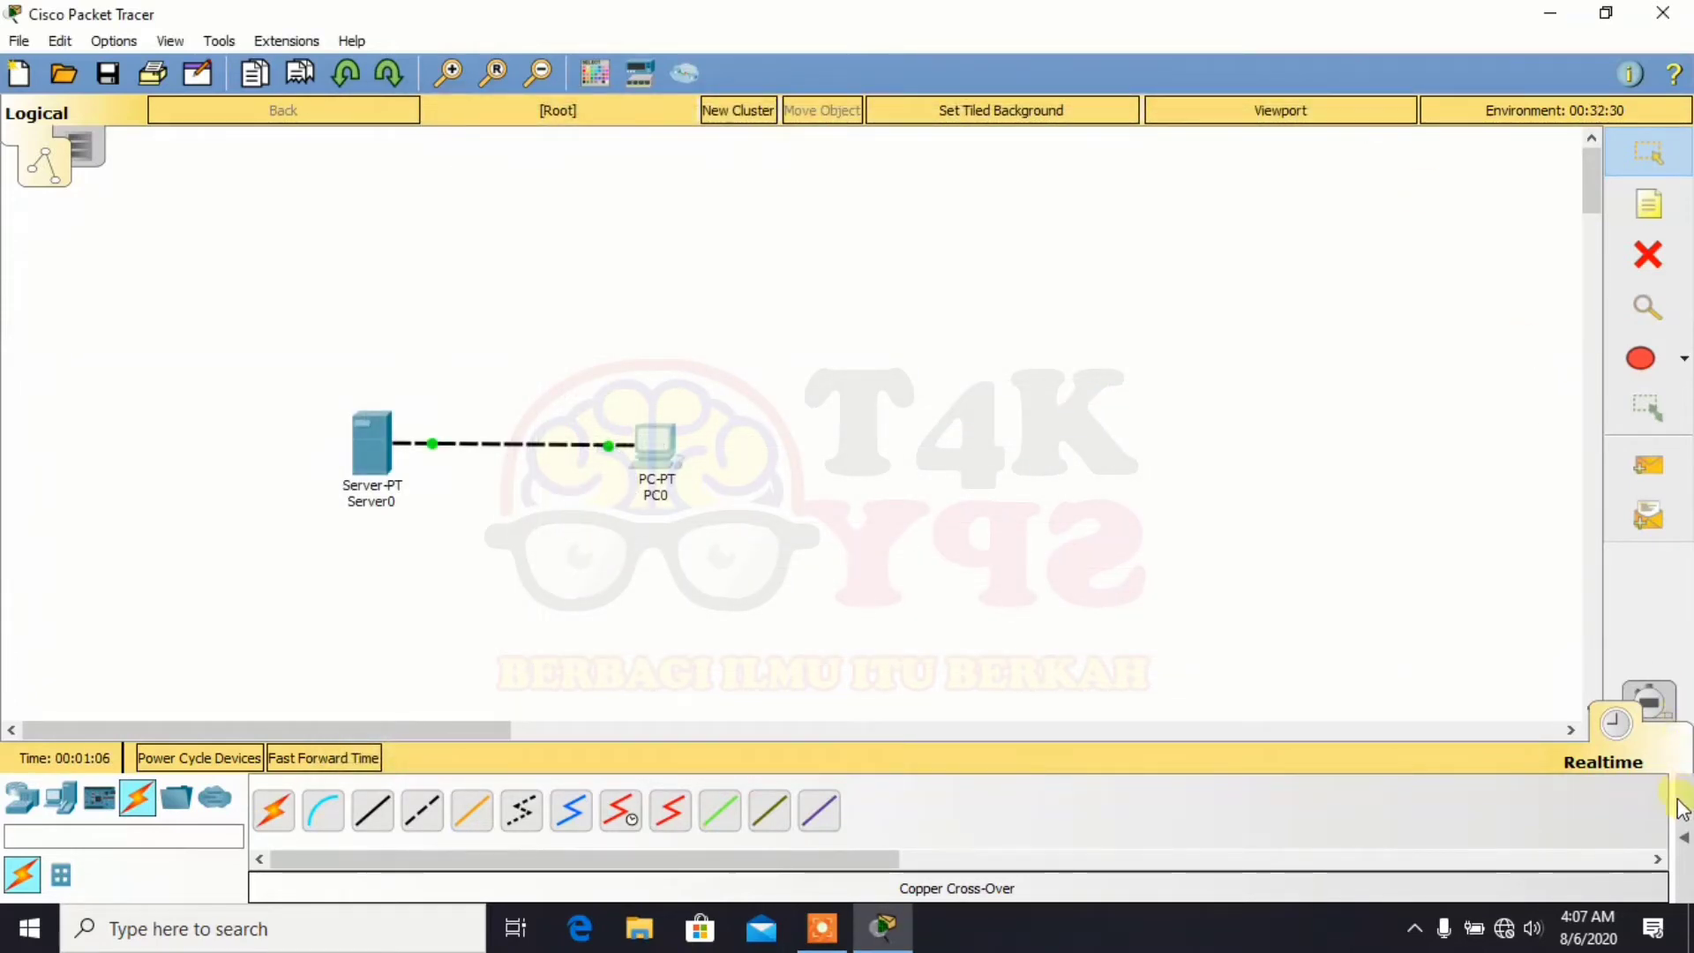
Show the PDU list and test connectivity with a simple PDU from Server0 to PC0 and another from PC0 to Server0.
{"action": "left_click", "coordinate": [1682, 834]}
{"action": "left_click", "coordinate": [1650, 472]}
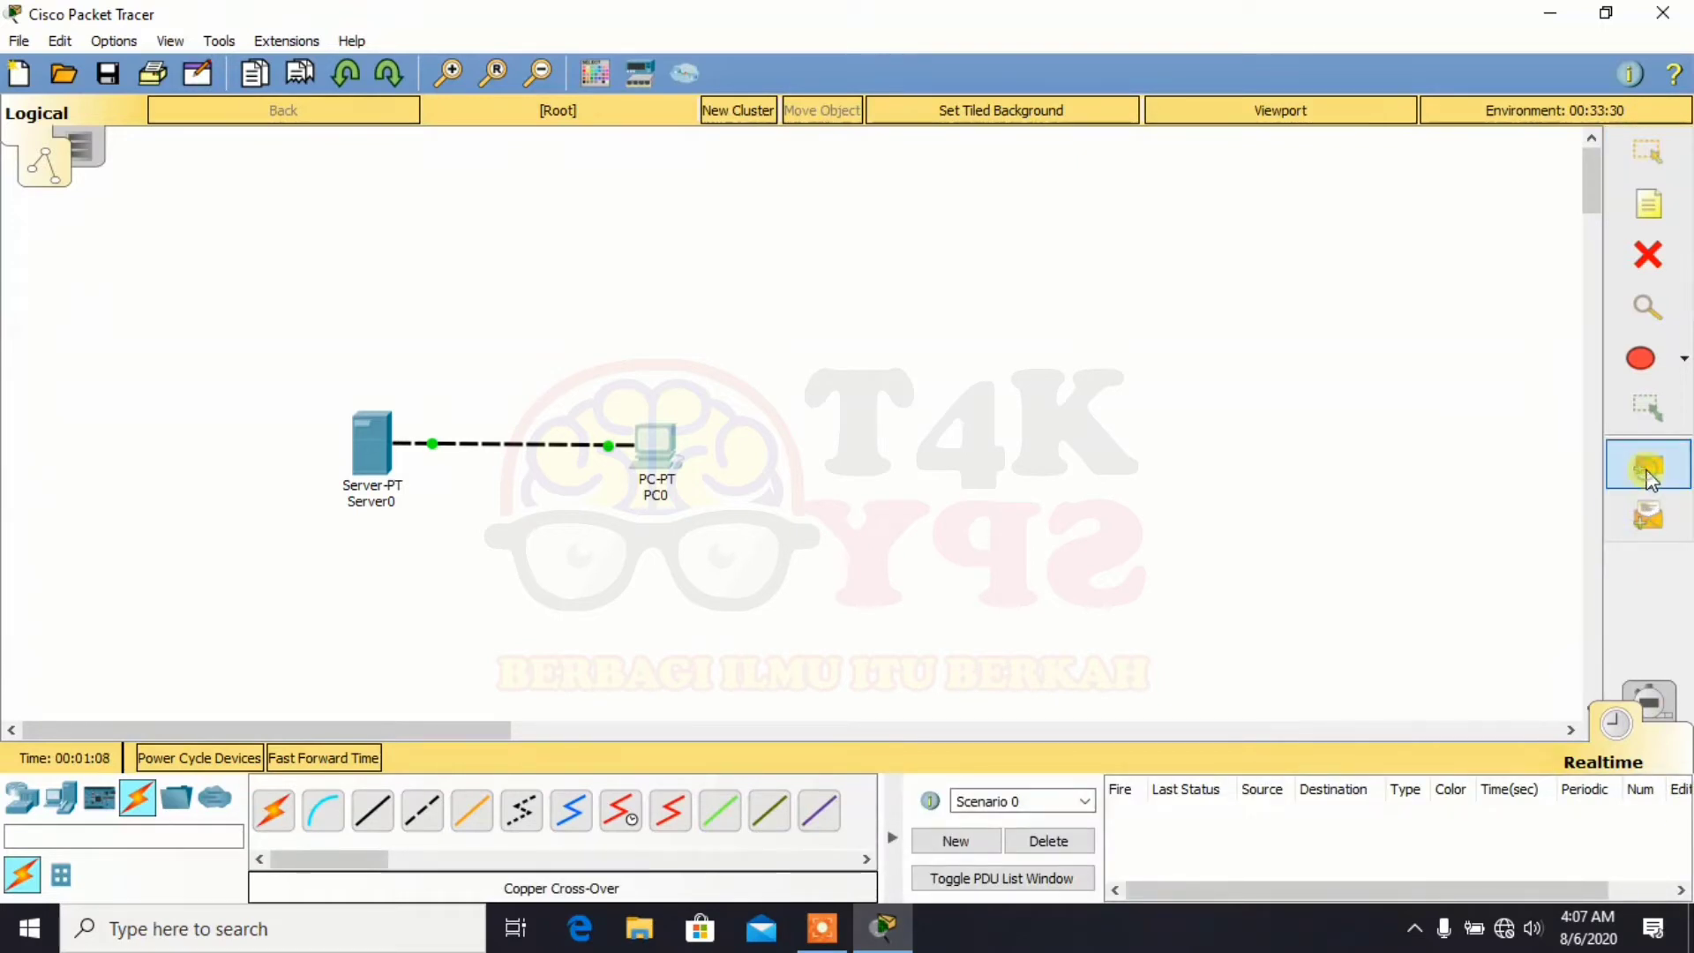
{"action": "left_click", "coordinate": [393, 457]}
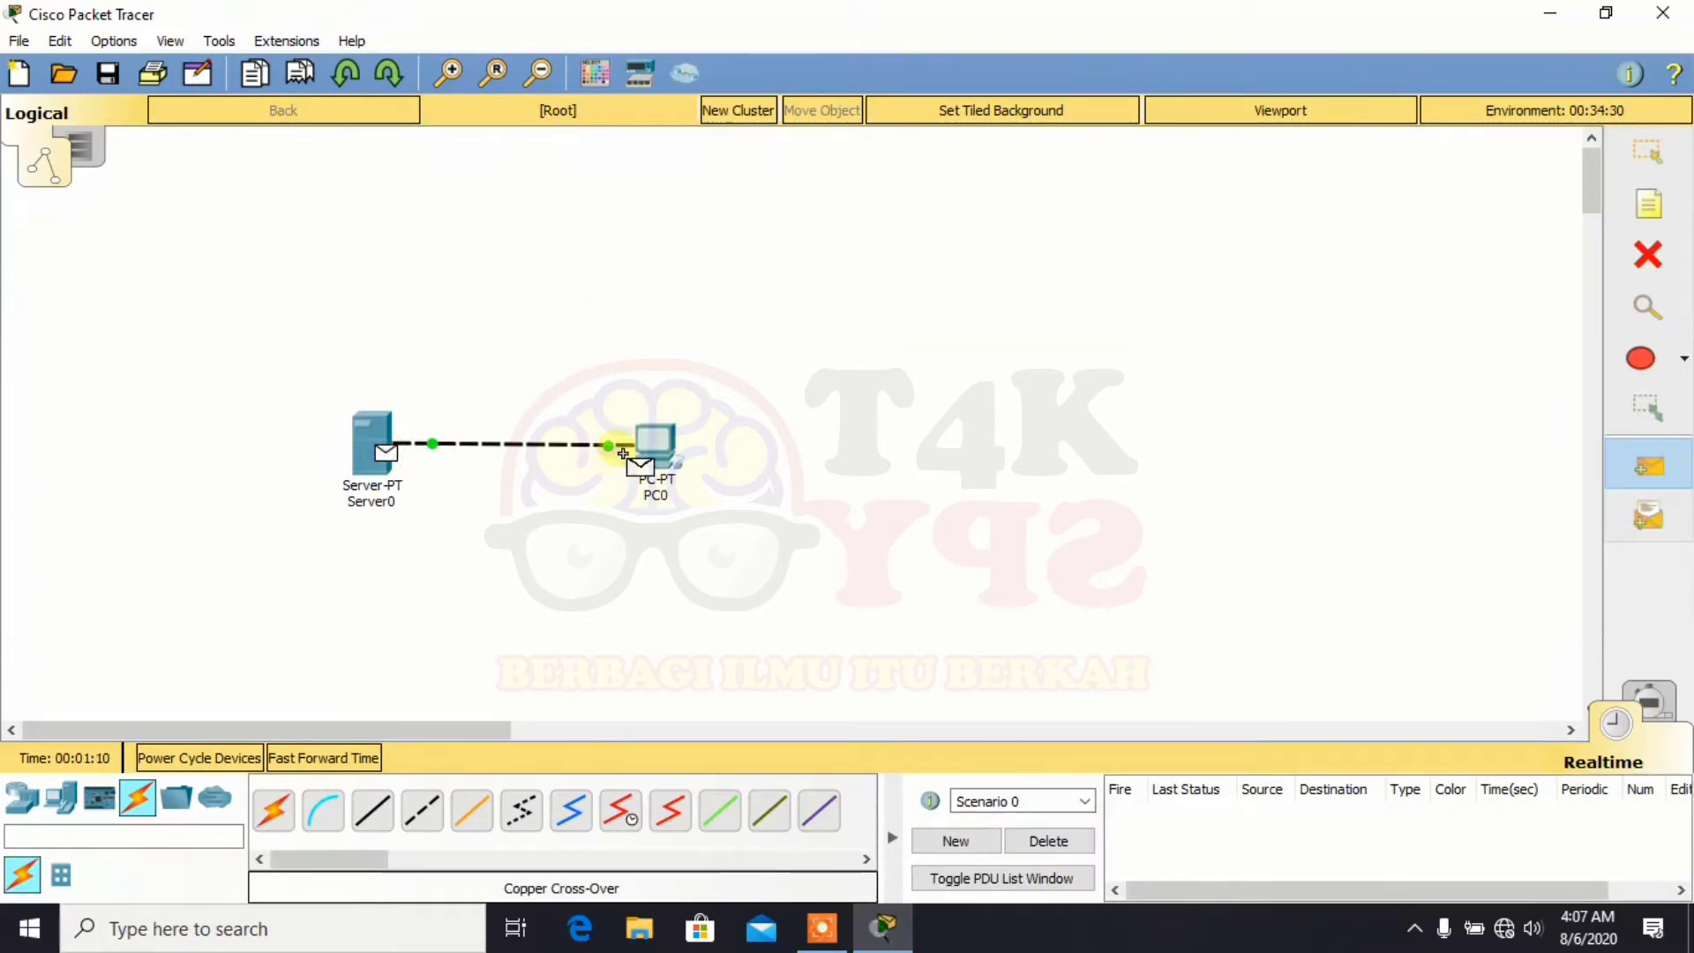
{"action": "left_click", "coordinate": [623, 453]}
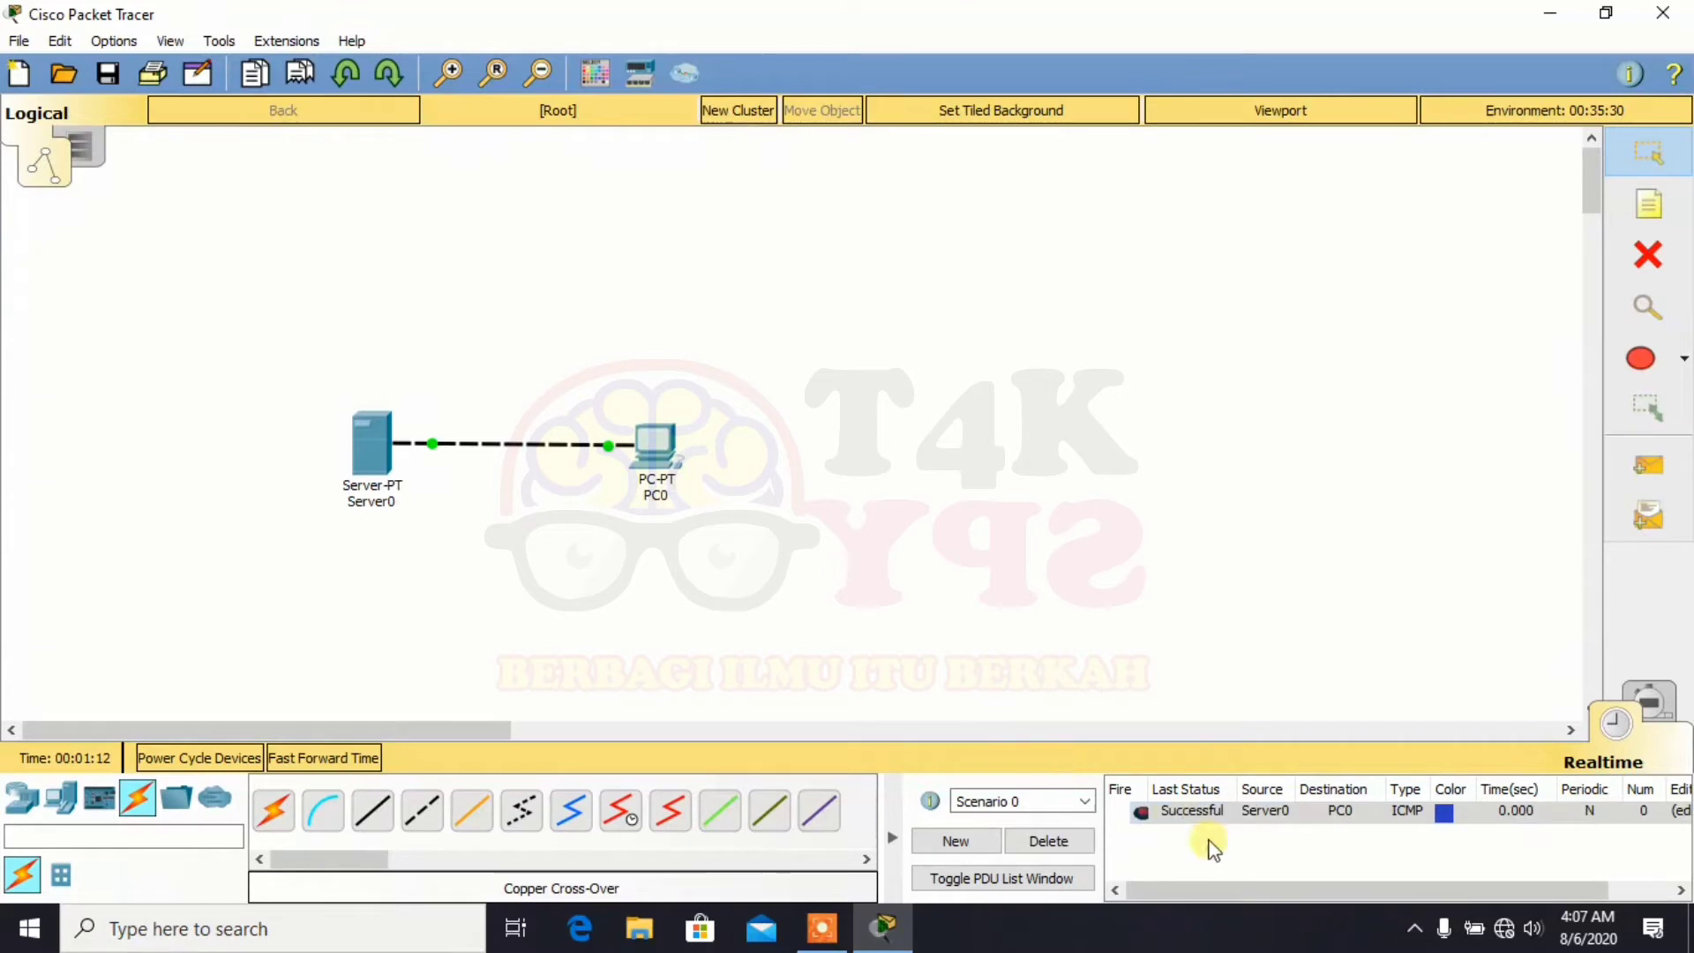
{"action": "left_click", "coordinate": [1650, 472]}
{"action": "left_click", "coordinate": [674, 440]}
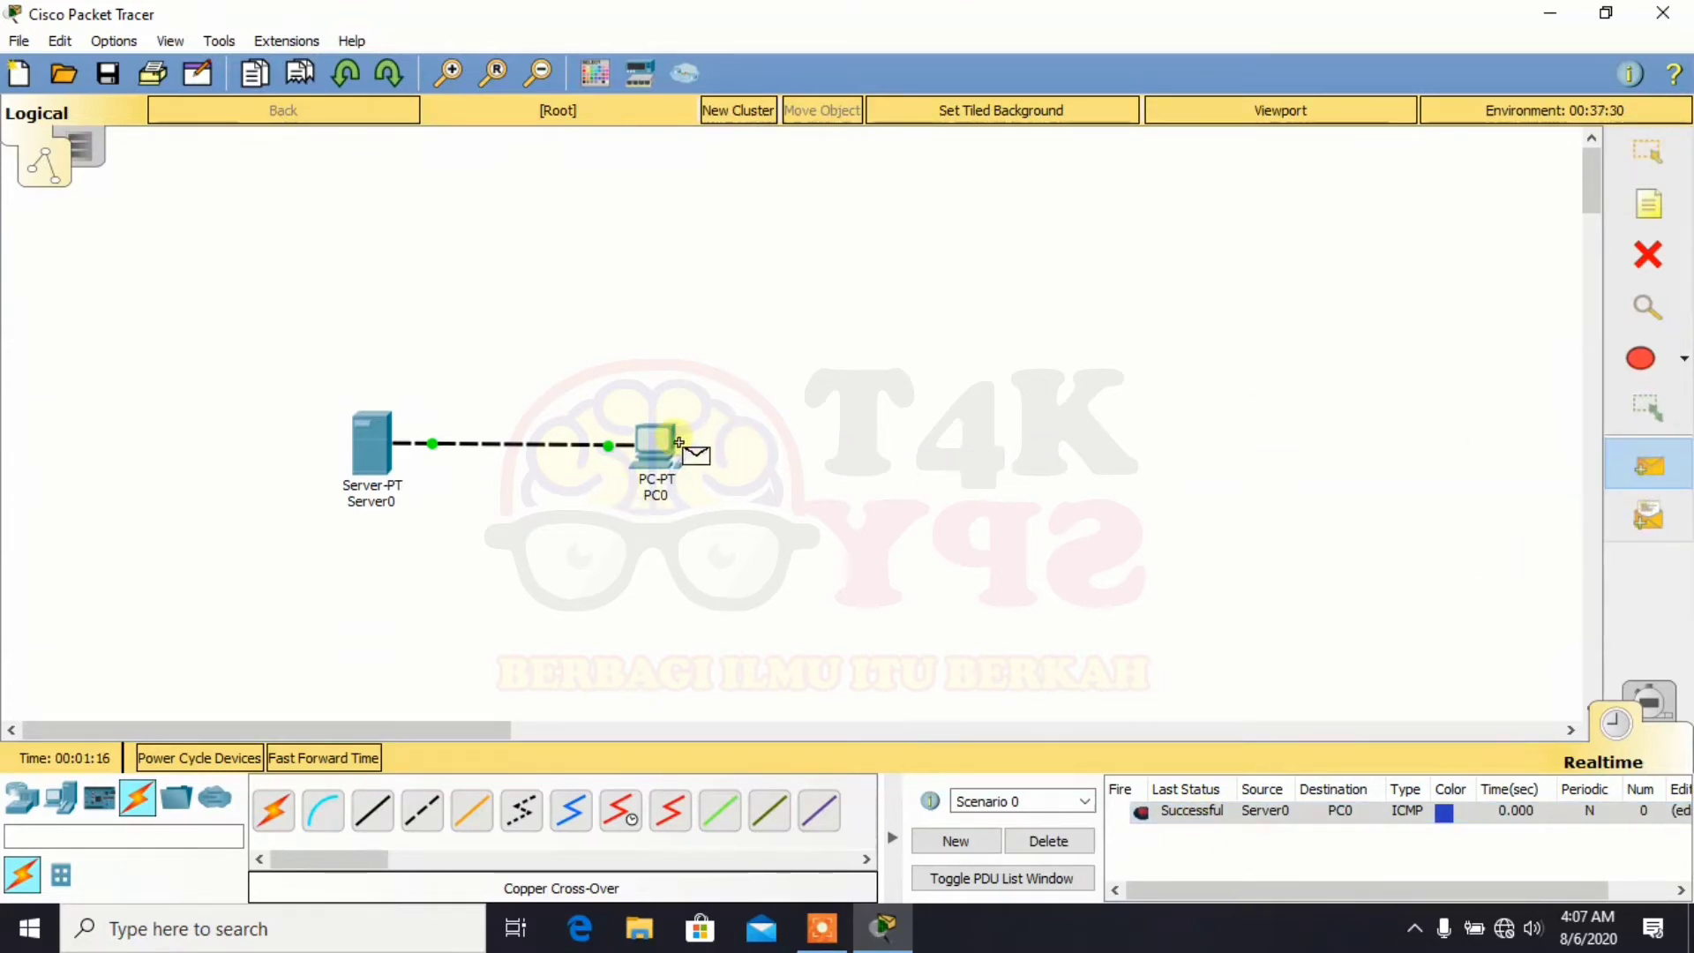
{"action": "left_click", "coordinate": [372, 441]}
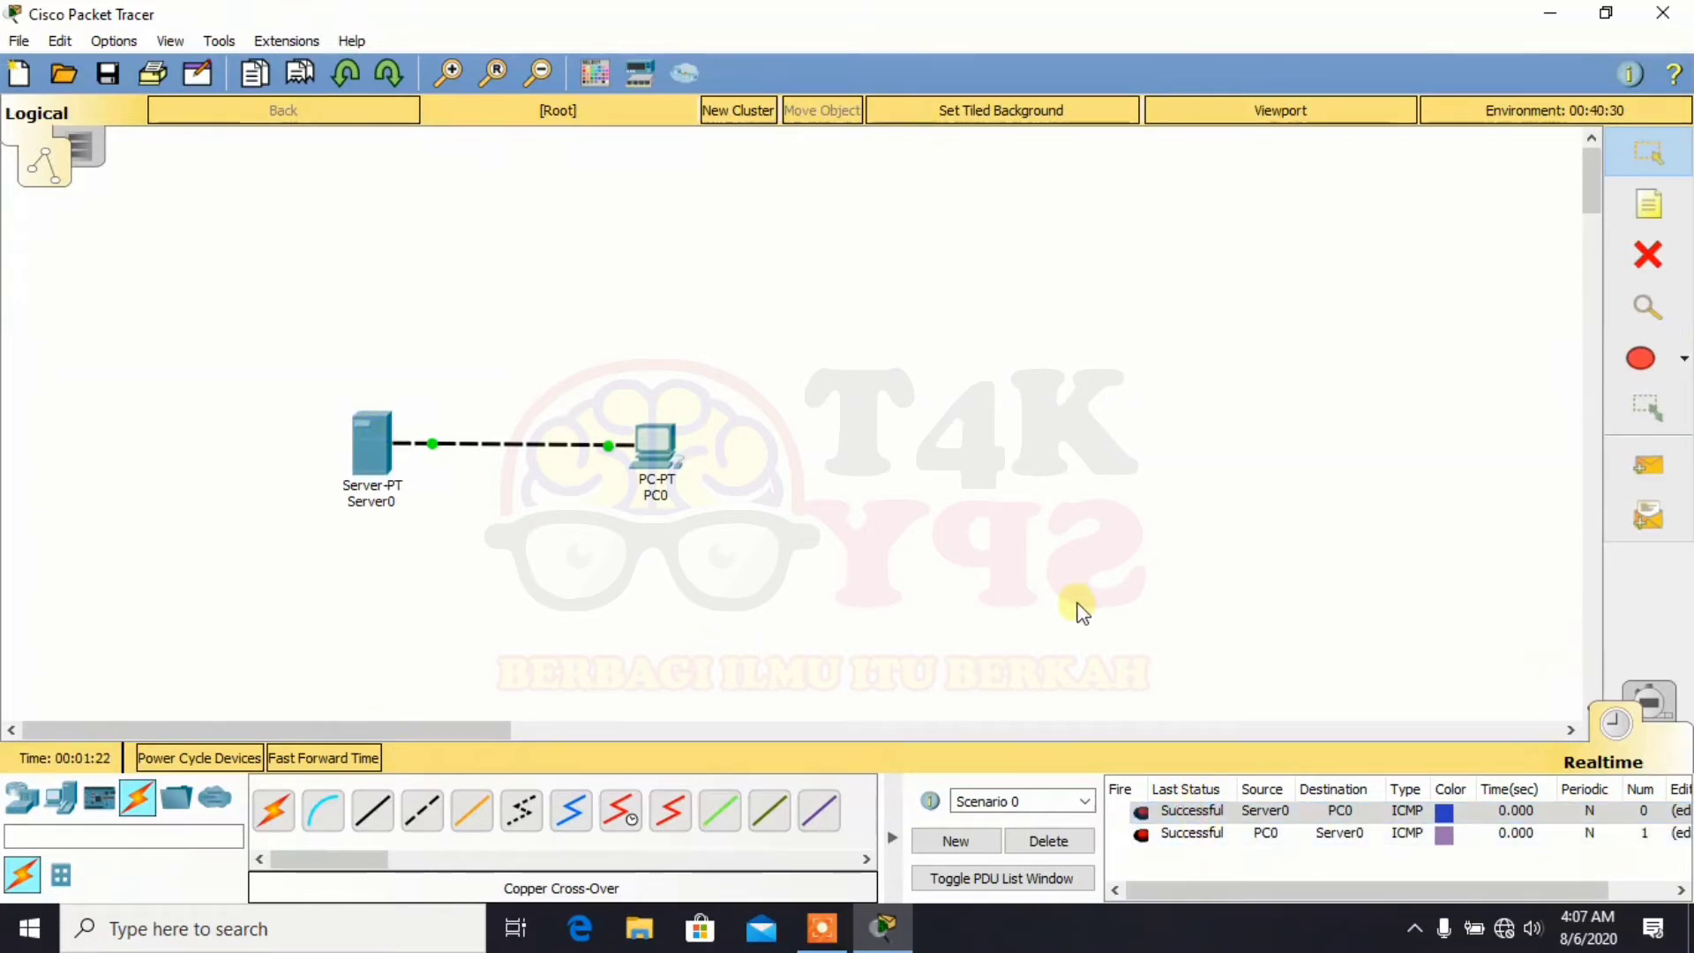
Turn off the HTTPS service on Server0, leaving HTTP on.
{"action": "left_click", "coordinate": [372, 438]}
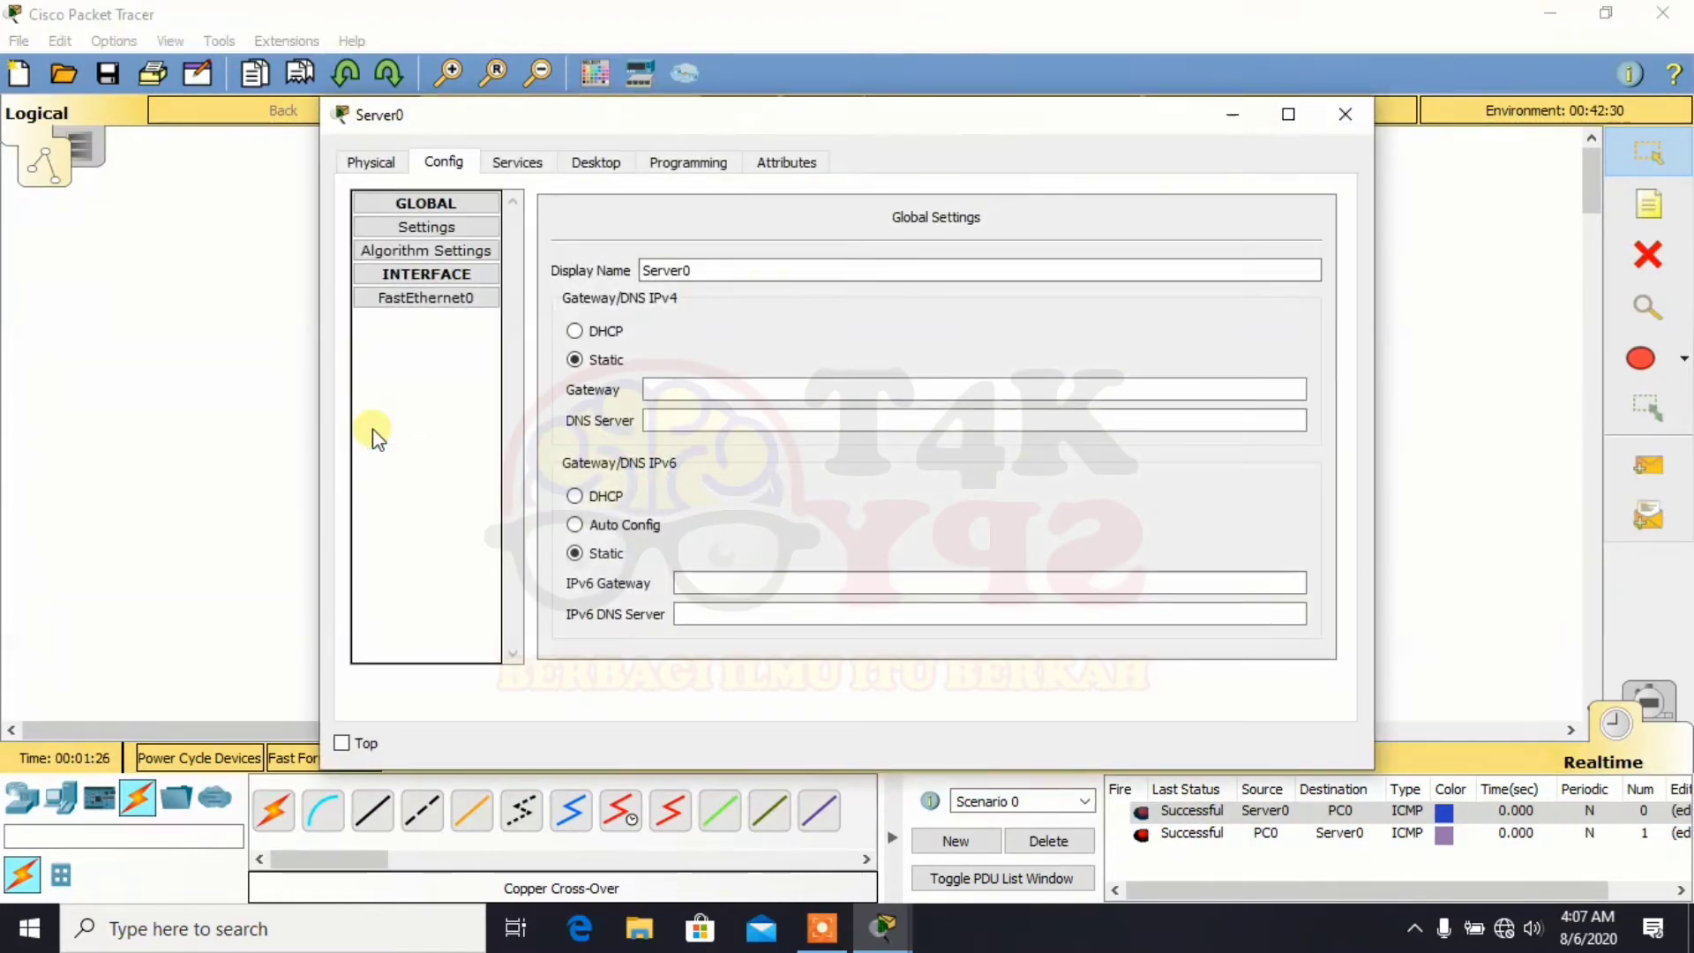
{"action": "left_click", "coordinate": [534, 168]}
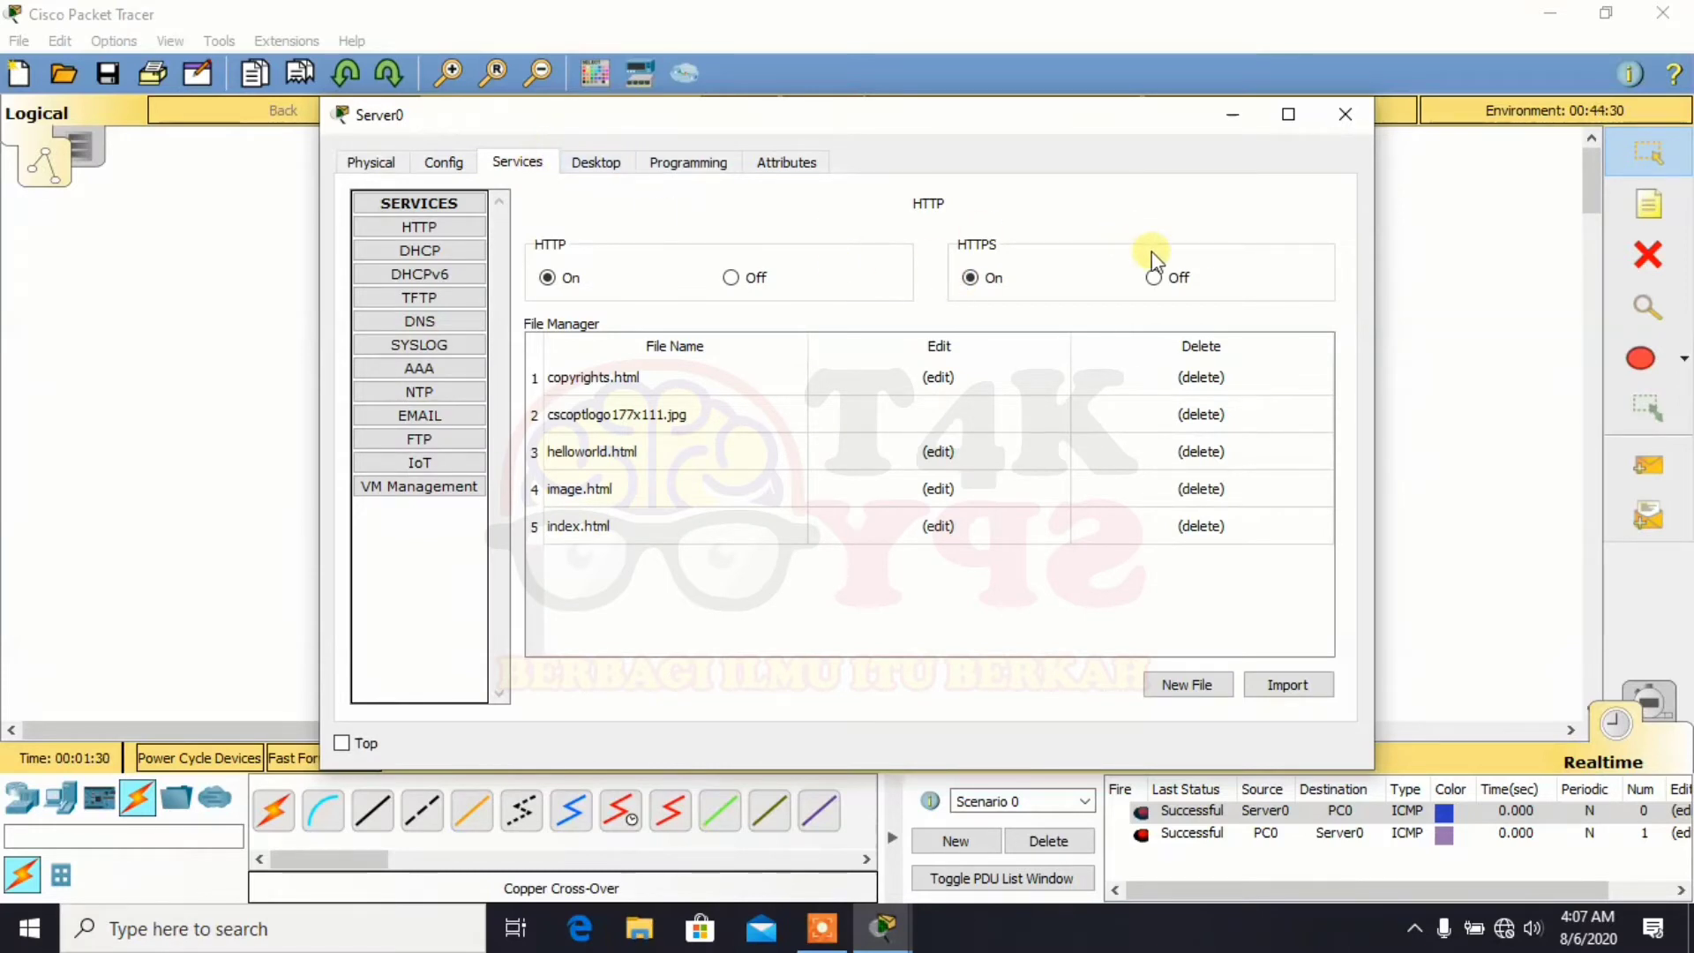
{"action": "left_click", "coordinate": [1154, 278]}
Add the line "<center> Komunikasi data di Layer OSI </center>" before the closing html tag of Server0's index.html and save the file.
{"action": "left_click", "coordinate": [936, 526]}
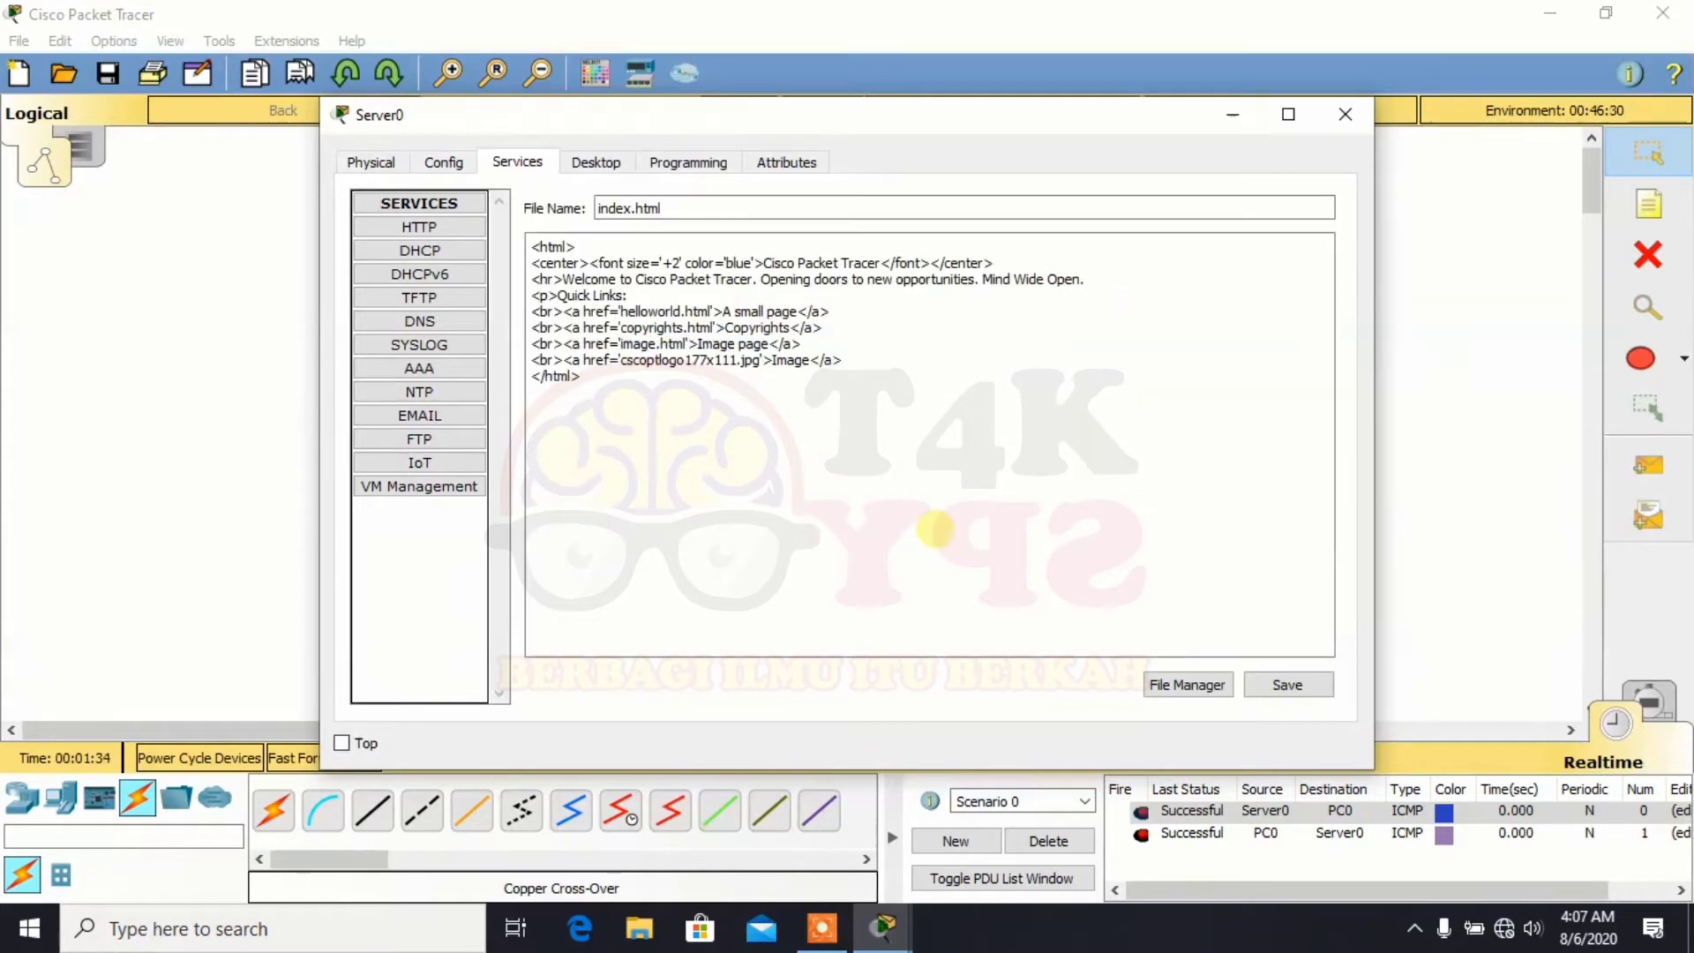
{"action": "left_click", "coordinate": [871, 363]}
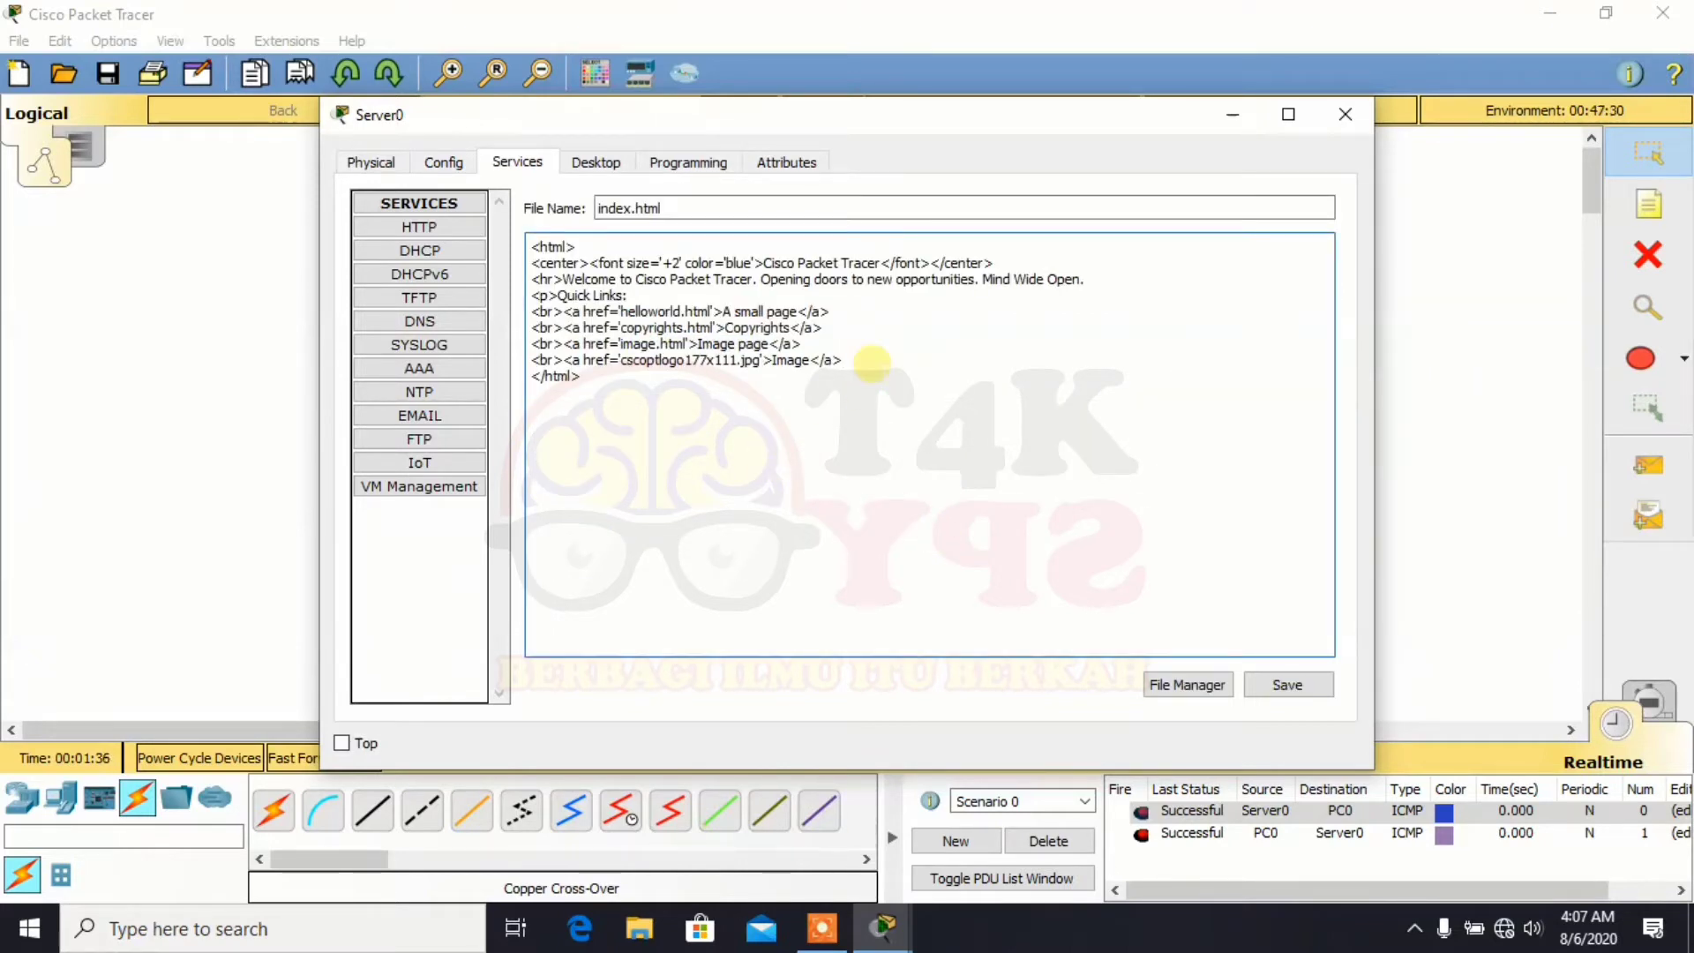
{"action": "key", "text": "Return"}
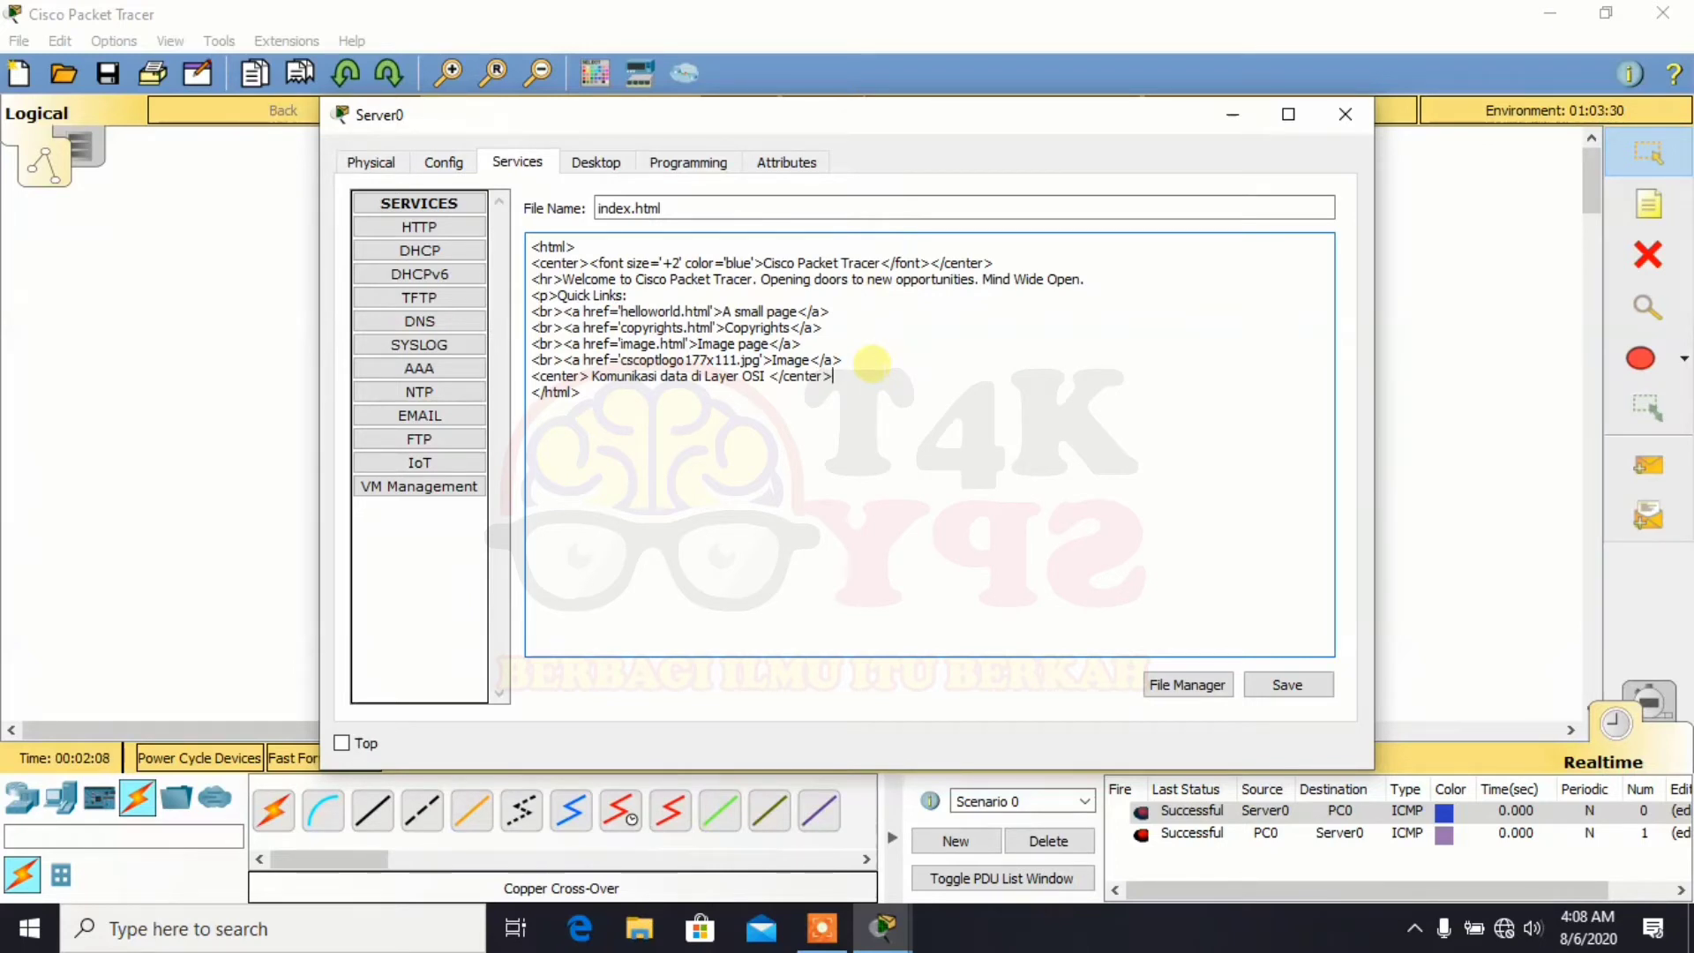
{"action": "left_click", "coordinate": [1292, 687]}
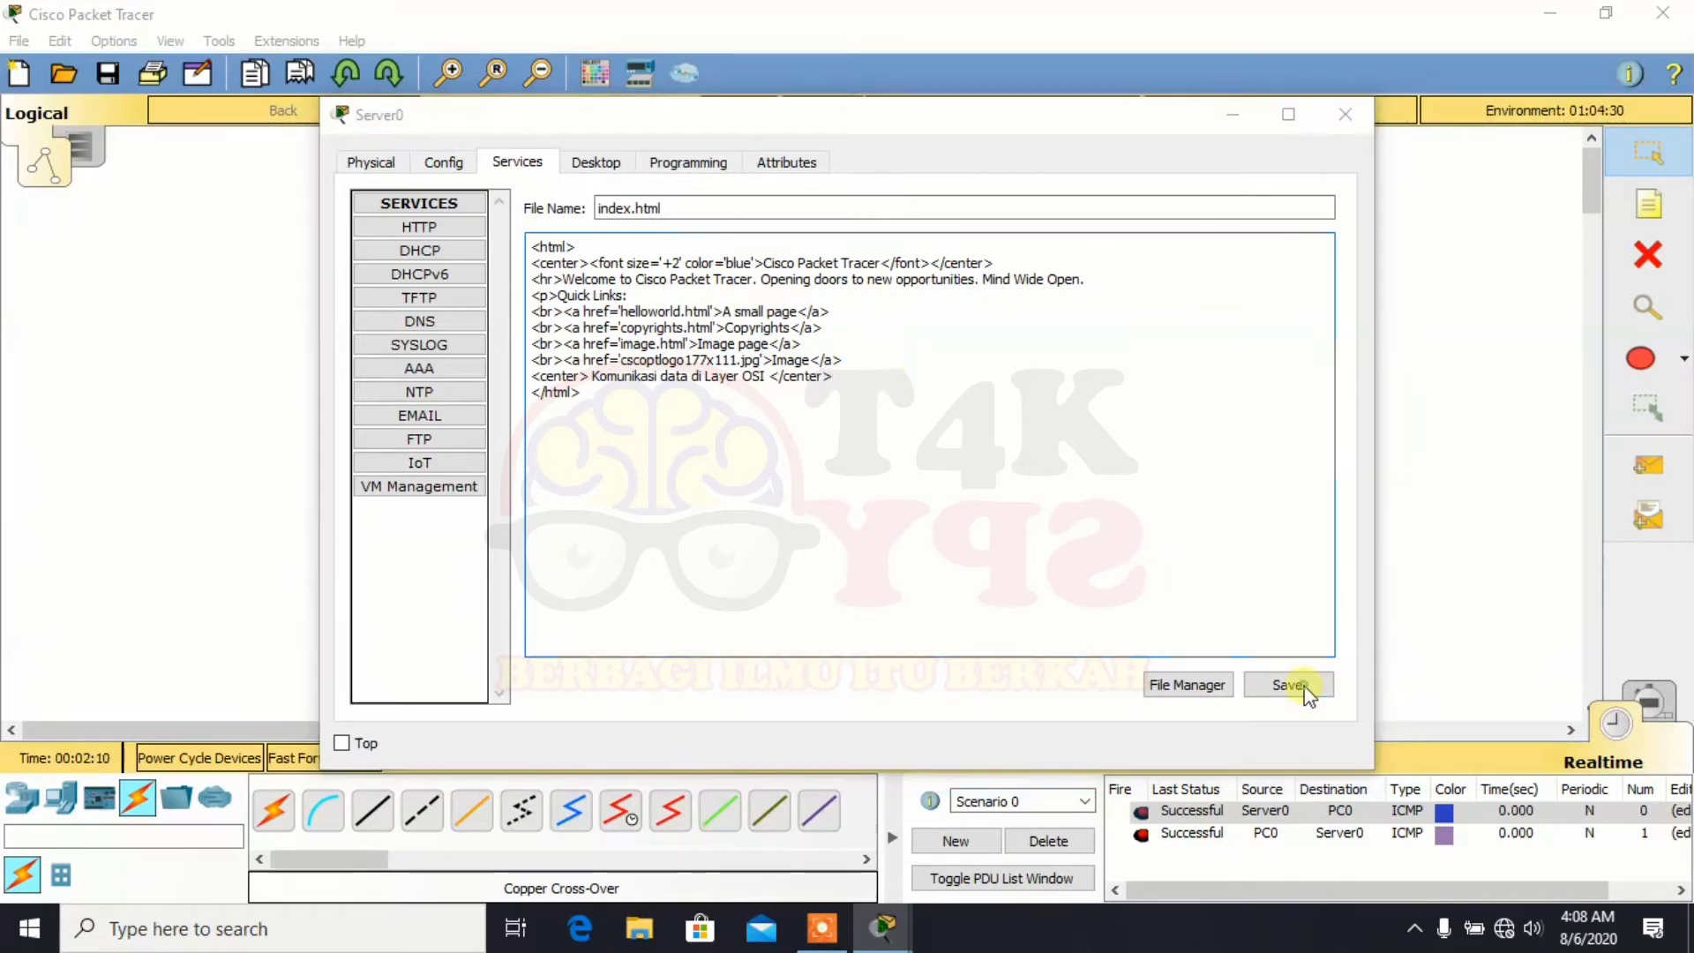
{"action": "left_click", "coordinate": [919, 480]}
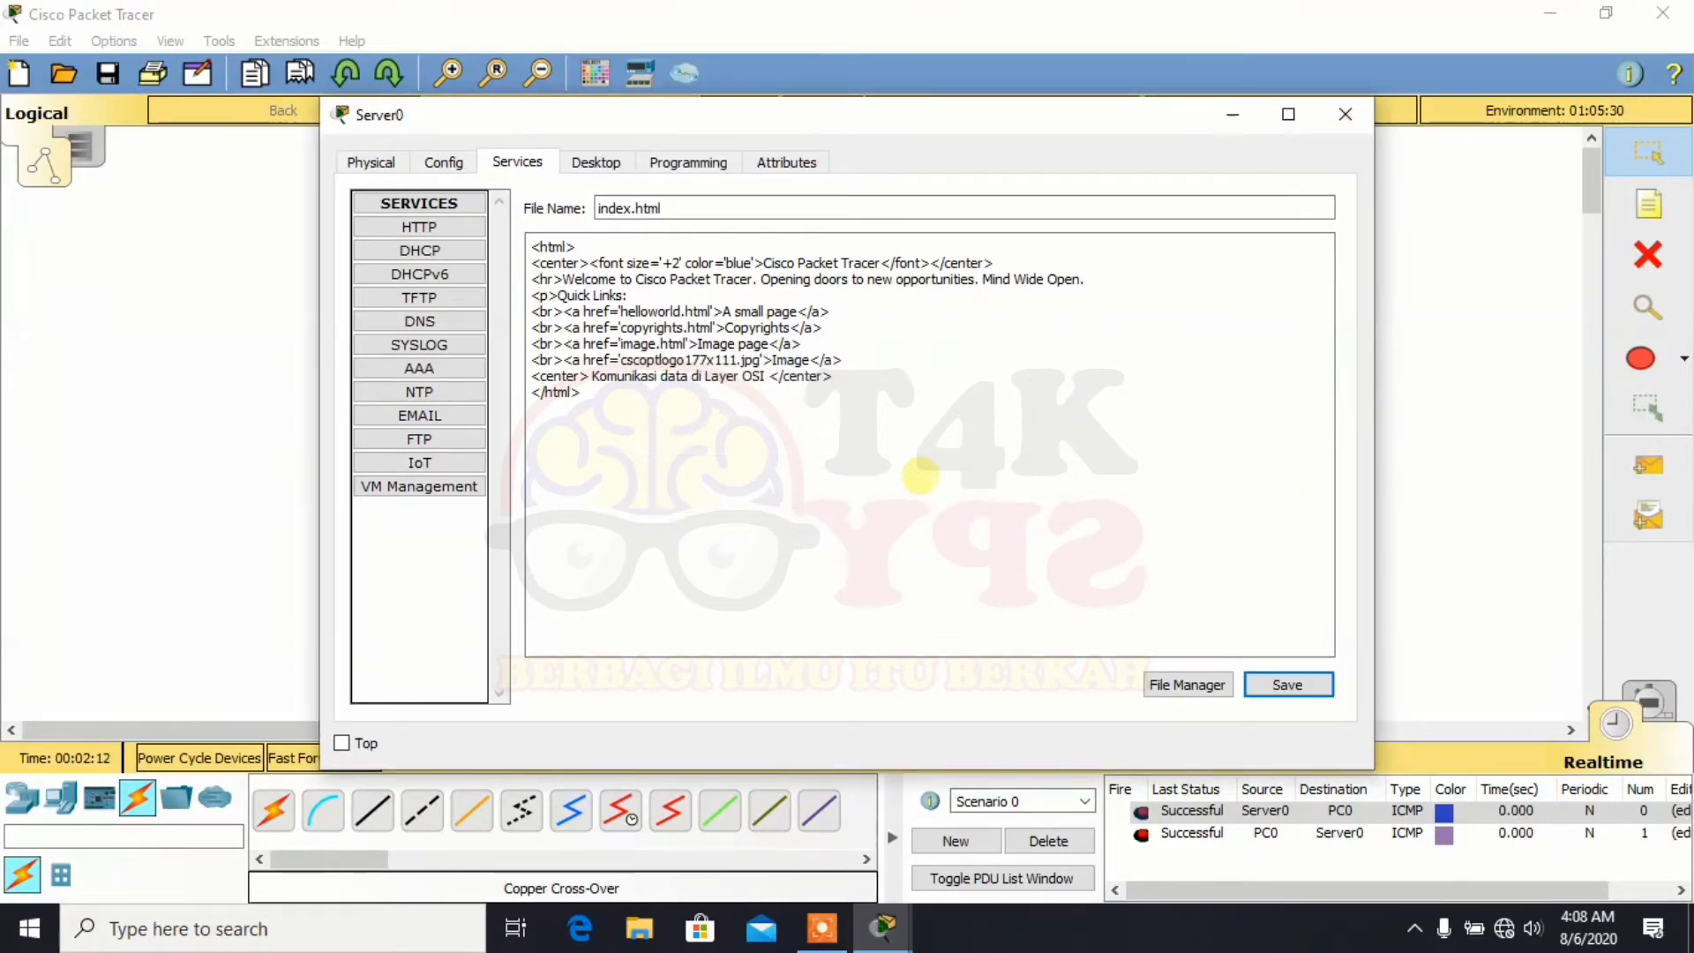
{"action": "left_click", "coordinate": [1339, 114]}
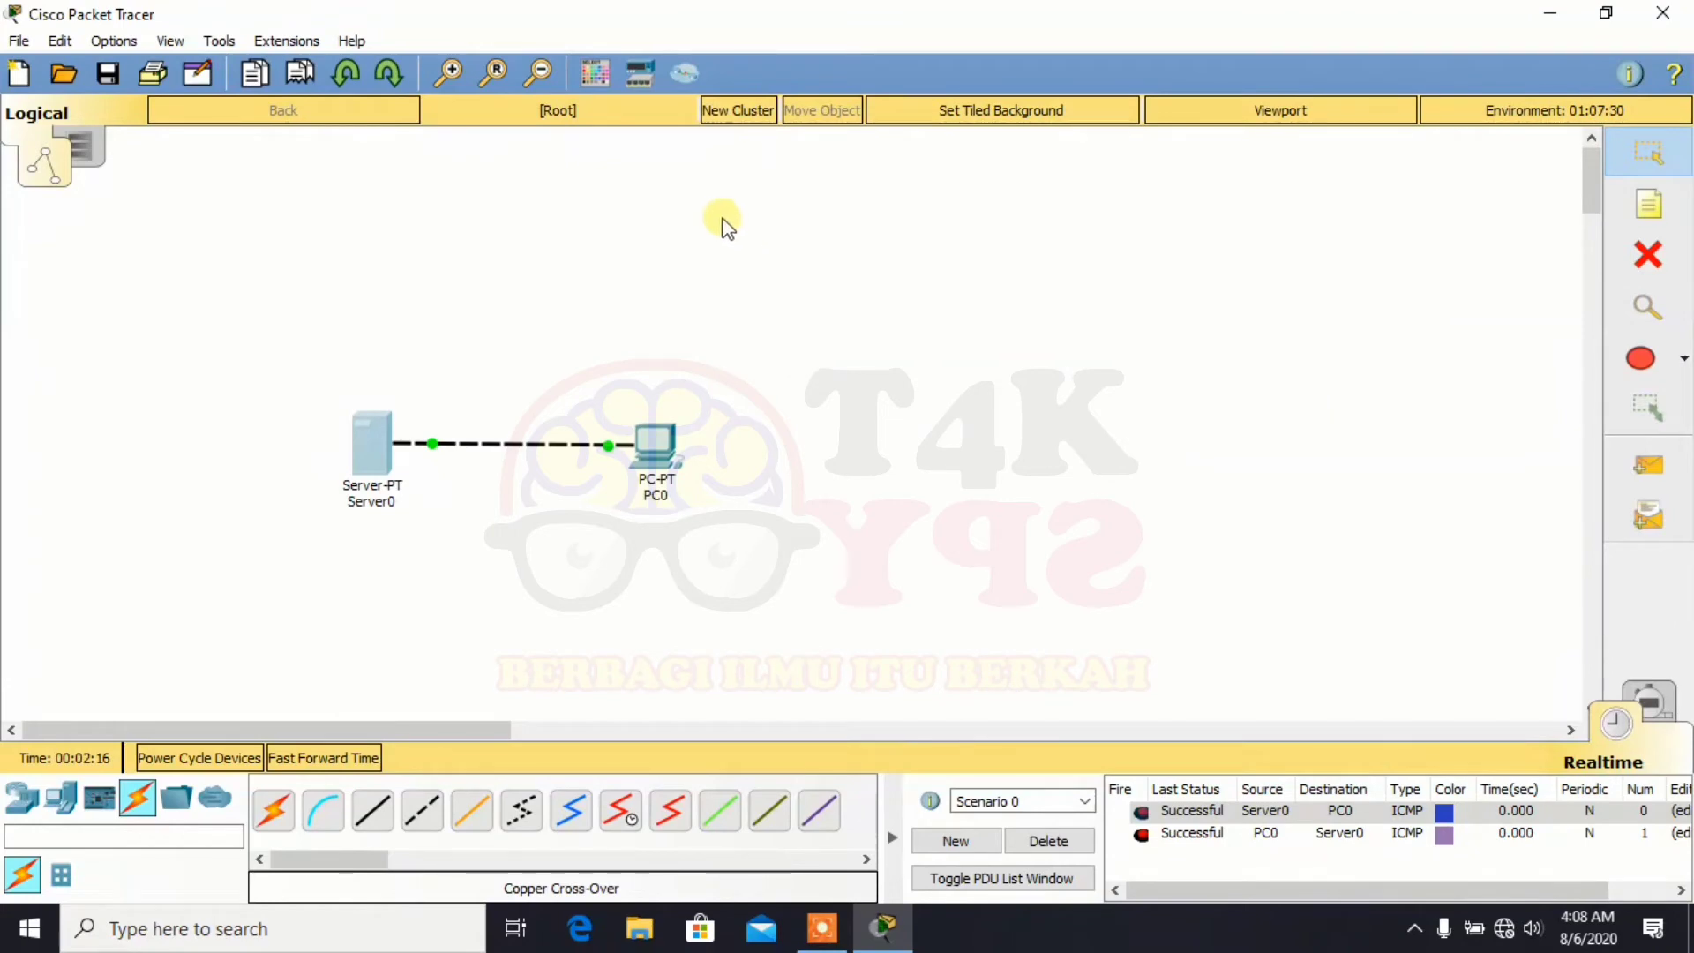
Open the web page at 192.168.1.1 in PC0's web browser, then close the PC0 window.
{"action": "left_click", "coordinate": [661, 446]}
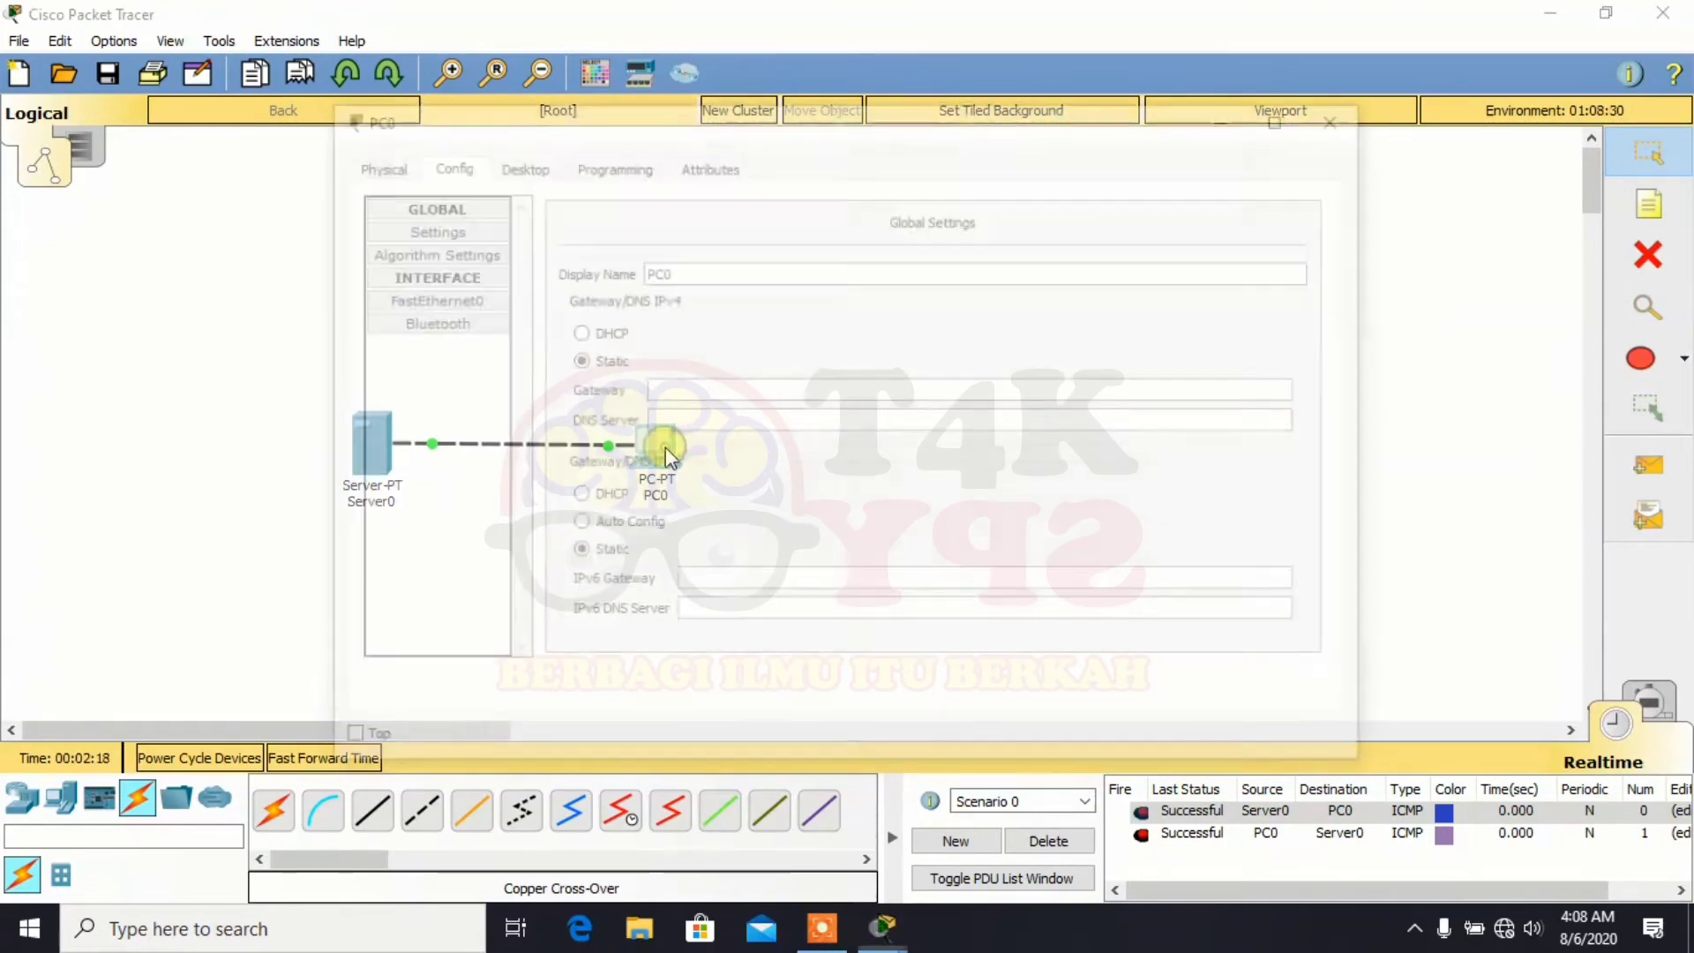
{"action": "left_click", "coordinate": [530, 162]}
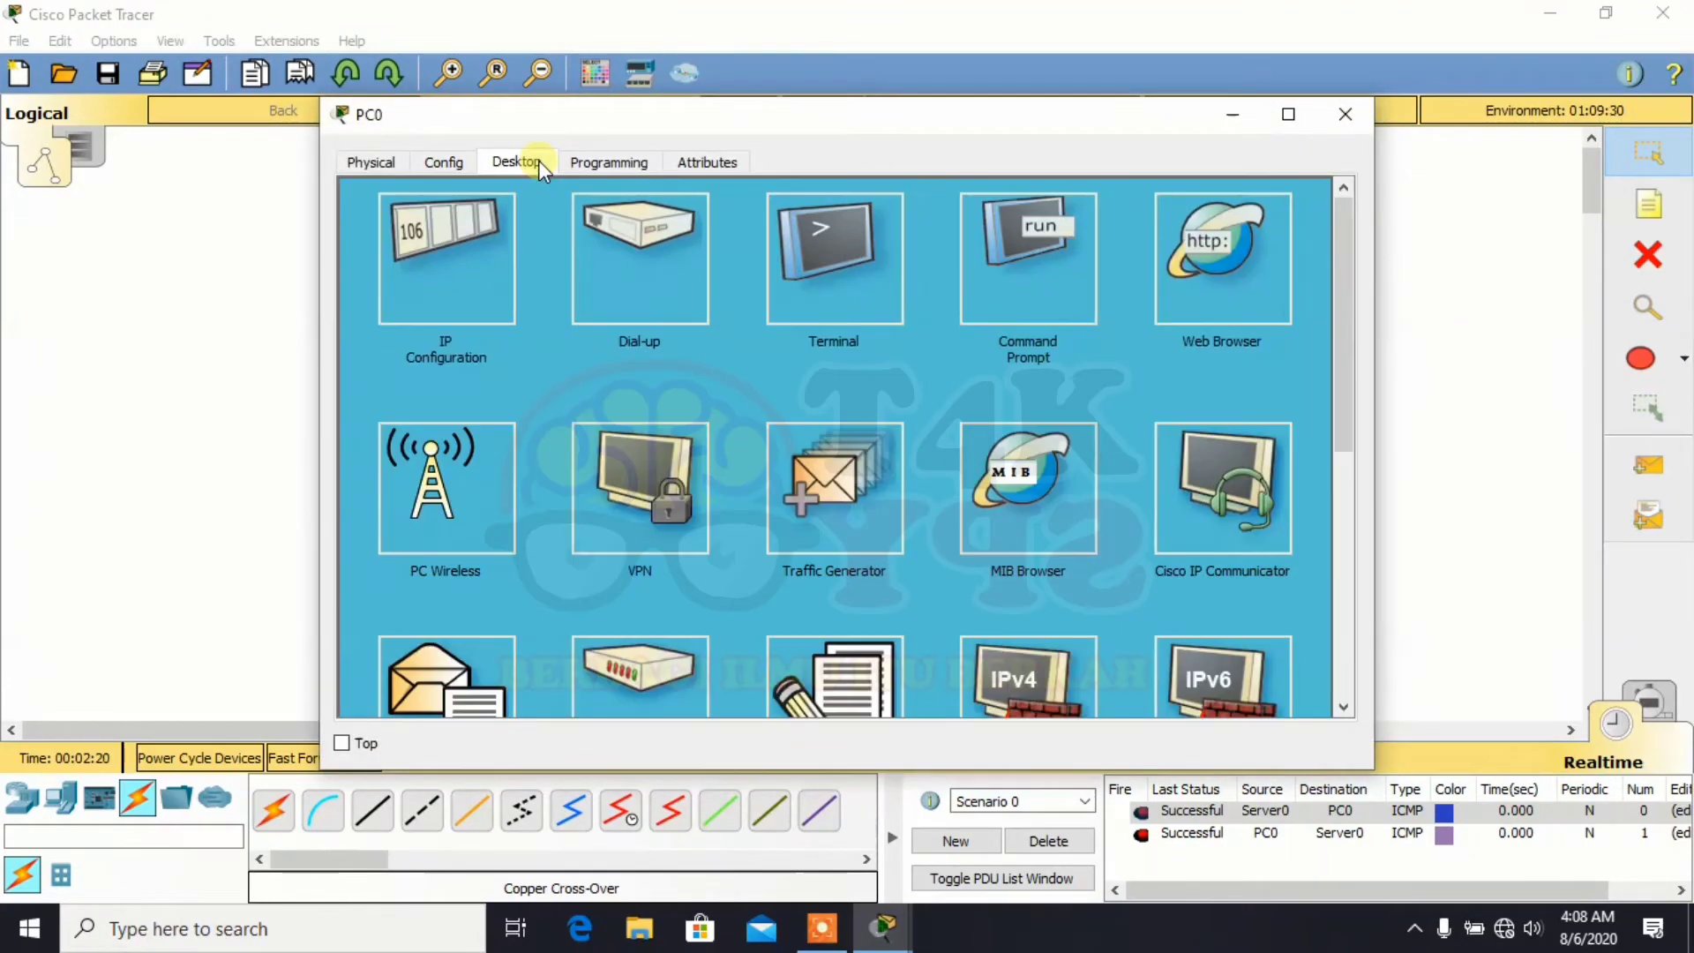
{"action": "left_click", "coordinate": [1235, 302]}
{"action": "left_click", "coordinate": [756, 230]}
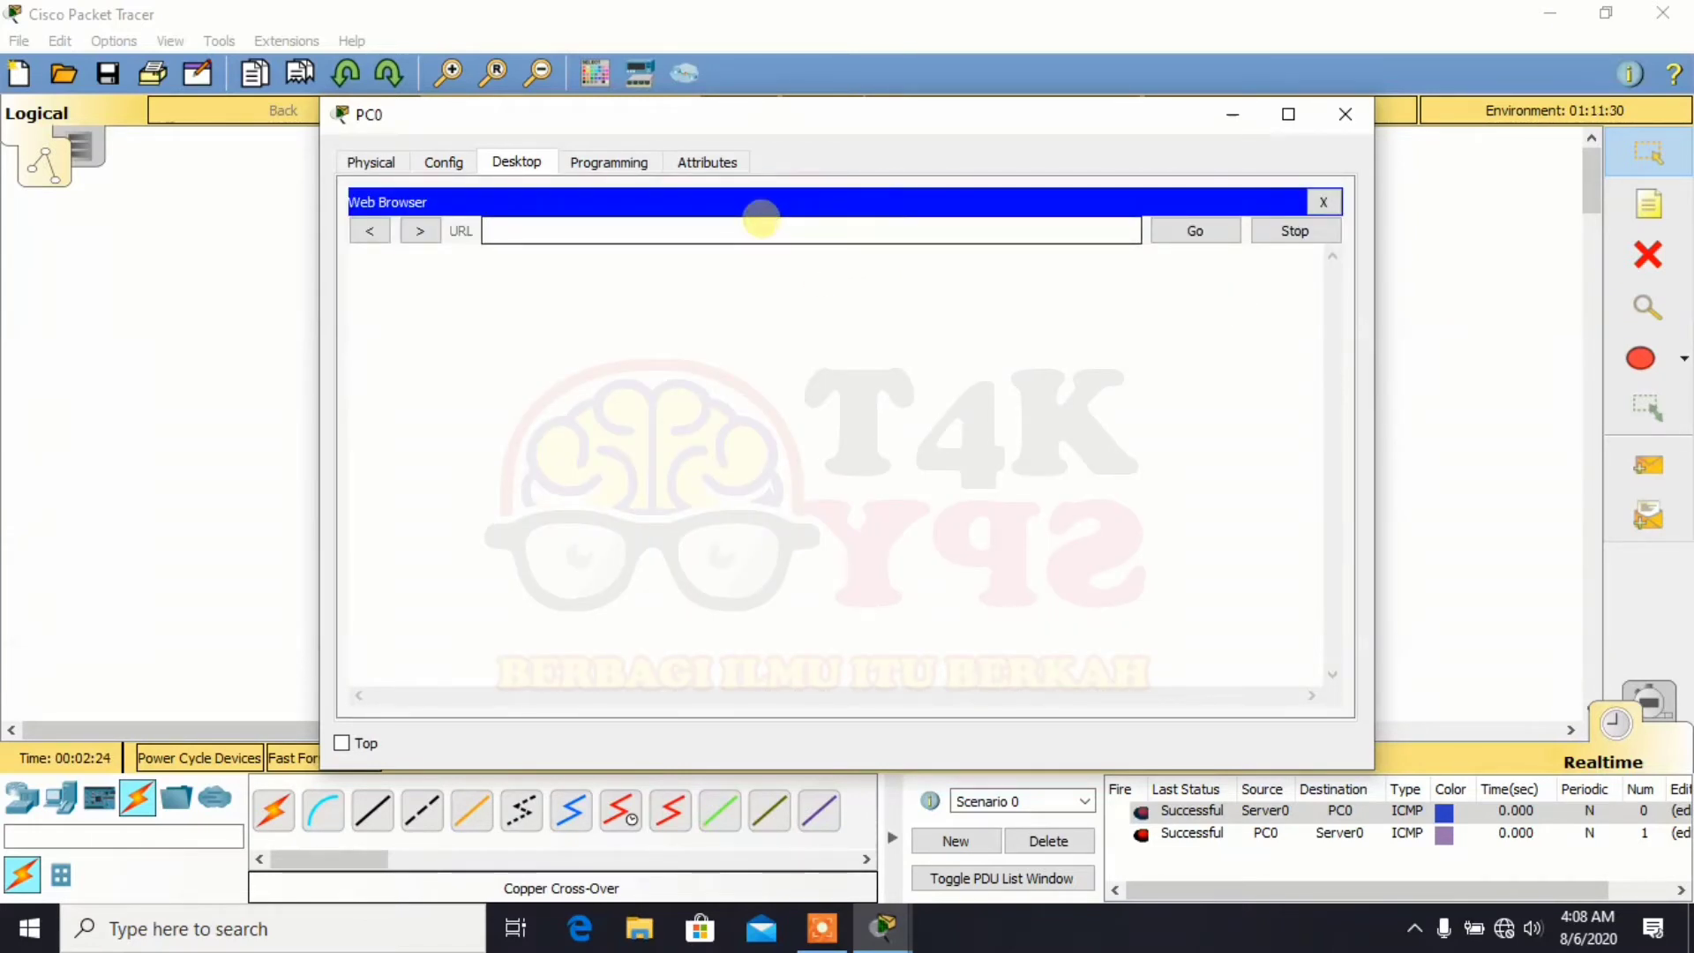
{"action": "type", "text": "192."}
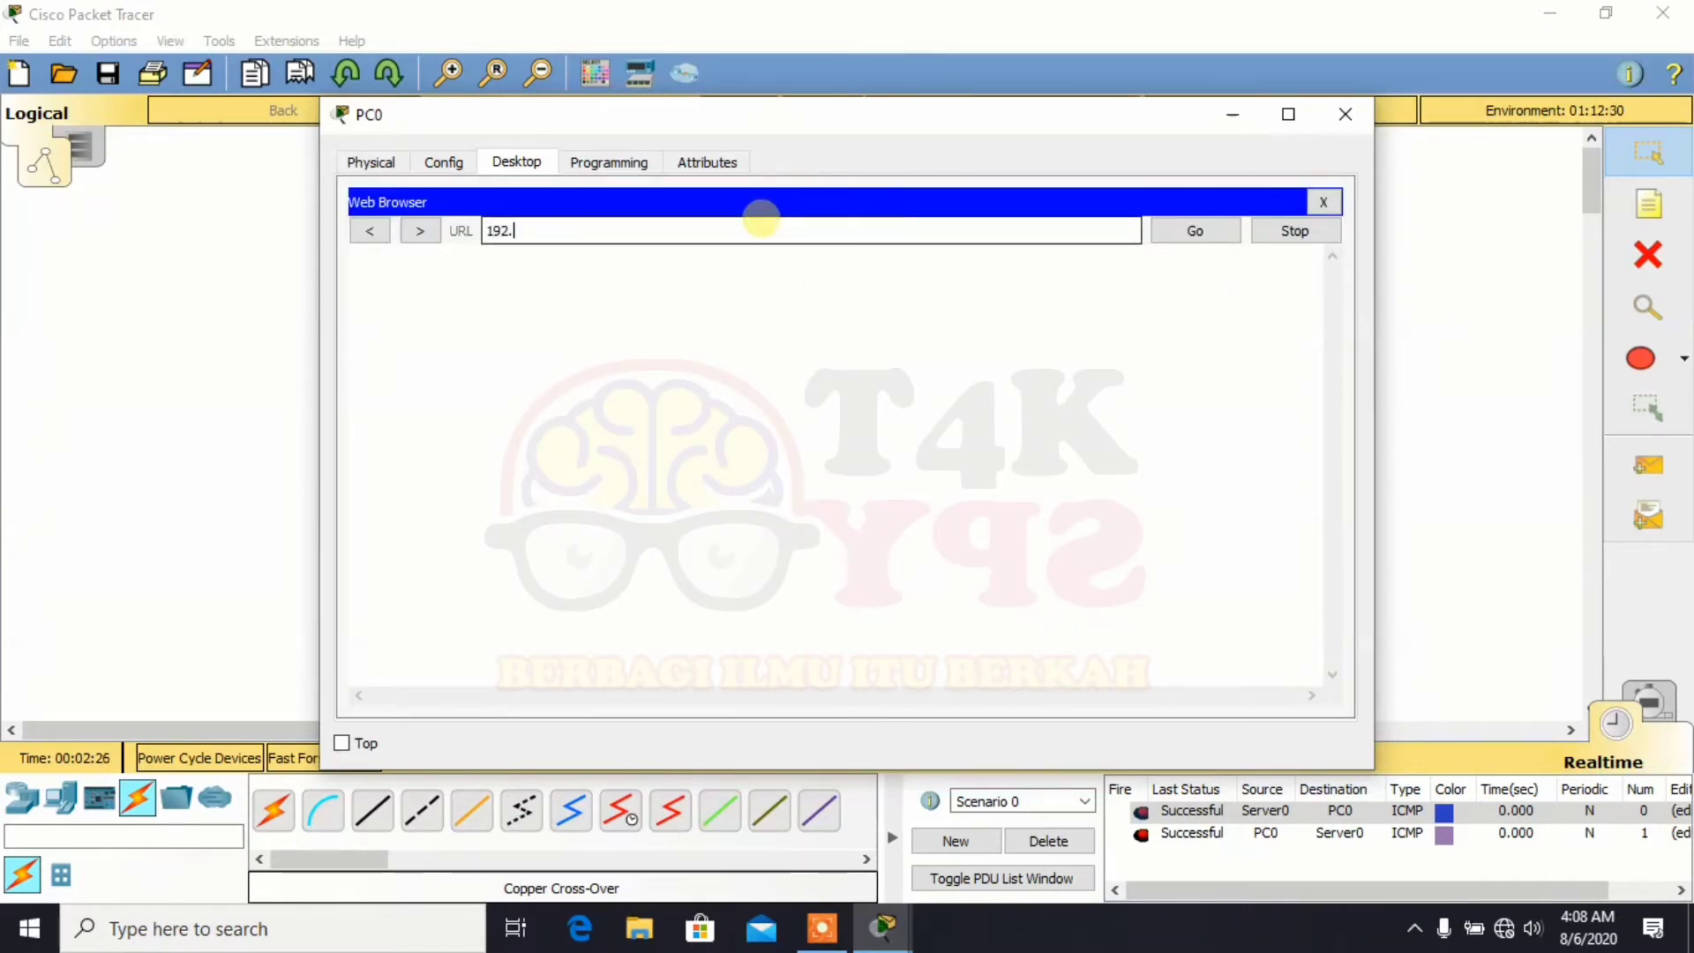
{"action": "type", "text": "168.1.1"}
{"action": "key", "text": "Return"}
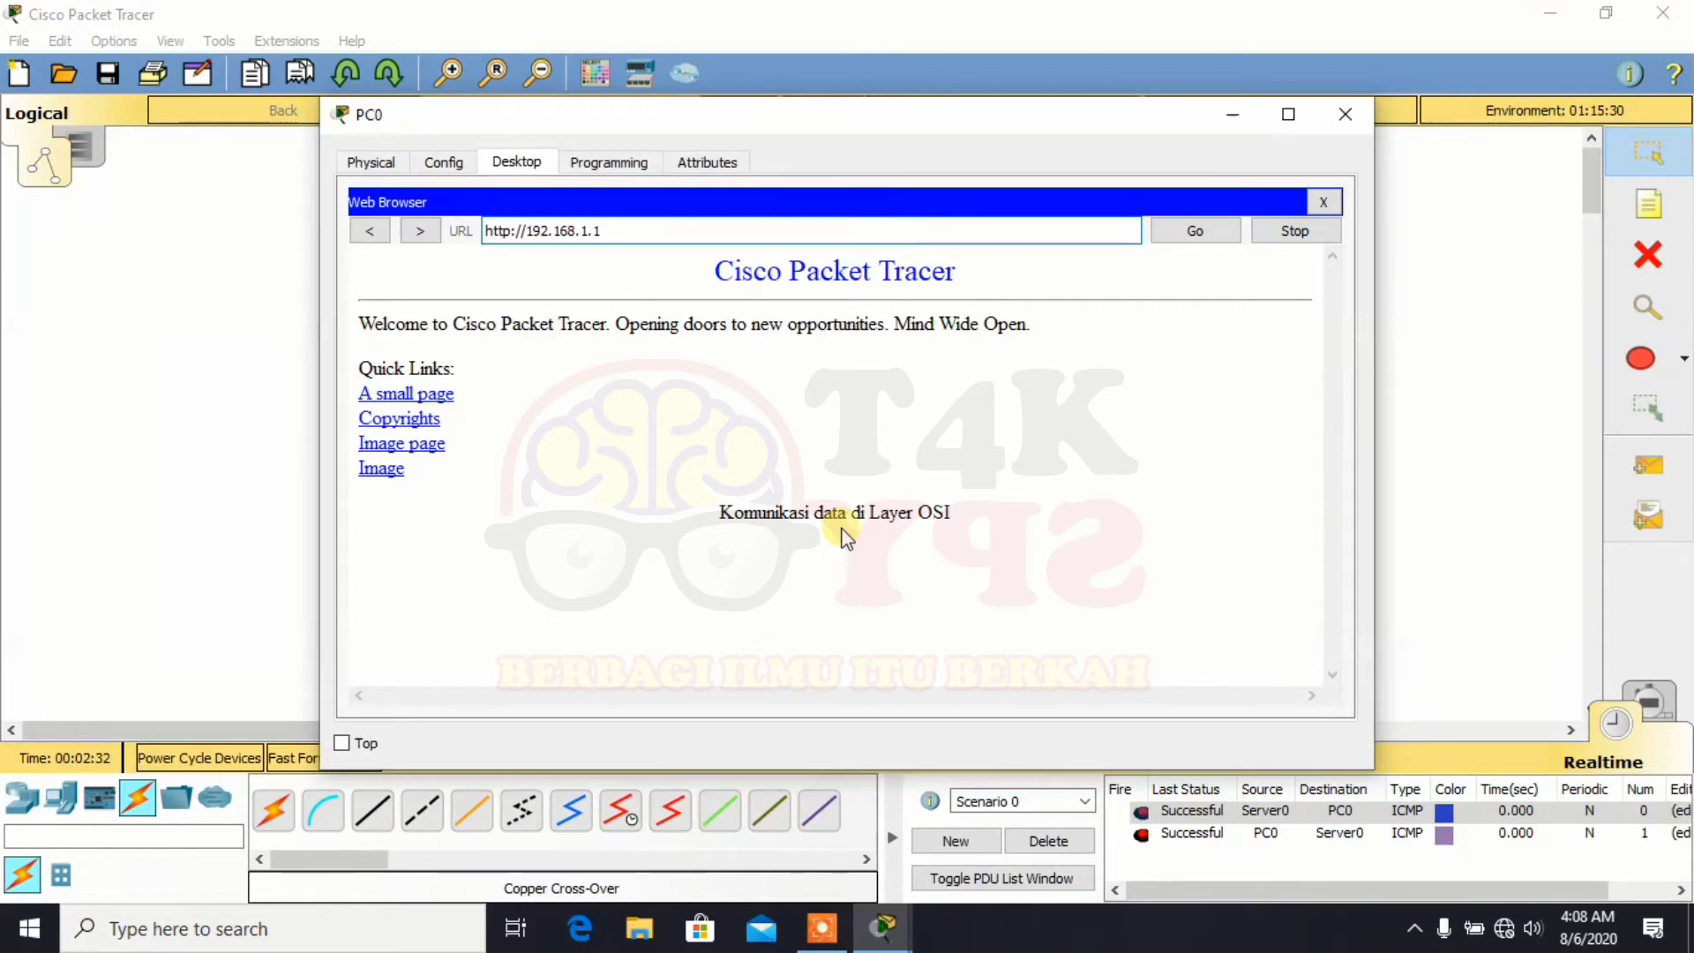
{"action": "key", "text": "alt+F4"}
Switch to Simulation mode and limit the event list filters to HTTP only.
{"action": "left_click", "coordinate": [1681, 716]}
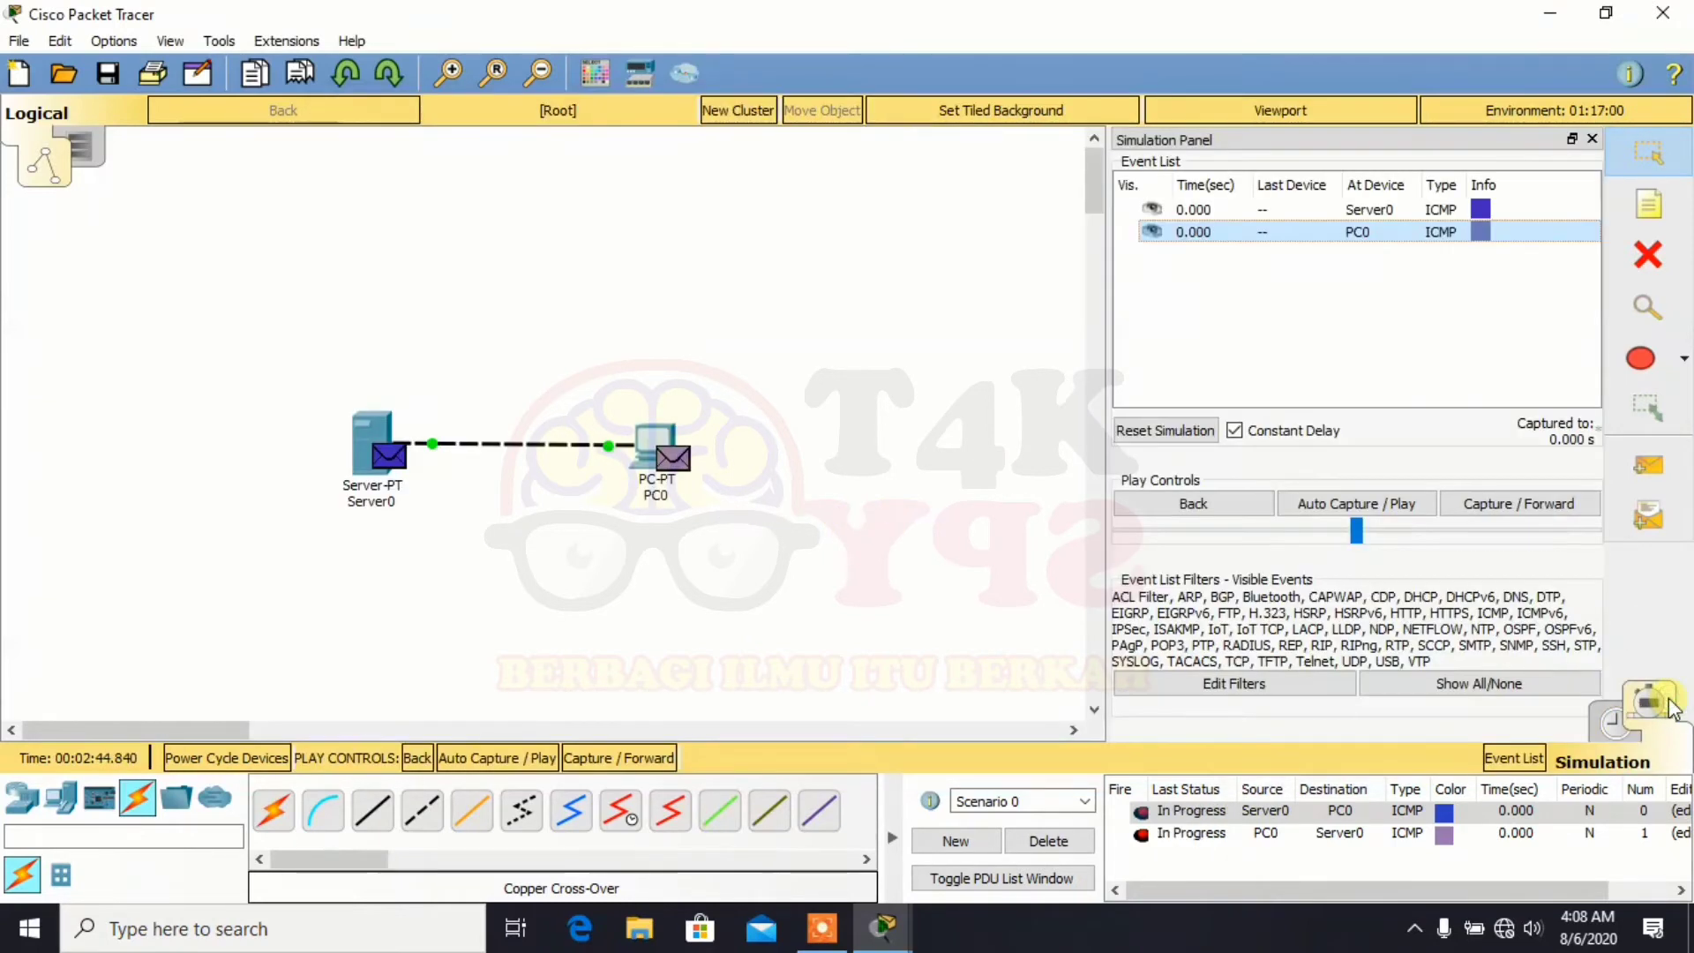
{"action": "left_click", "coordinate": [1505, 685]}
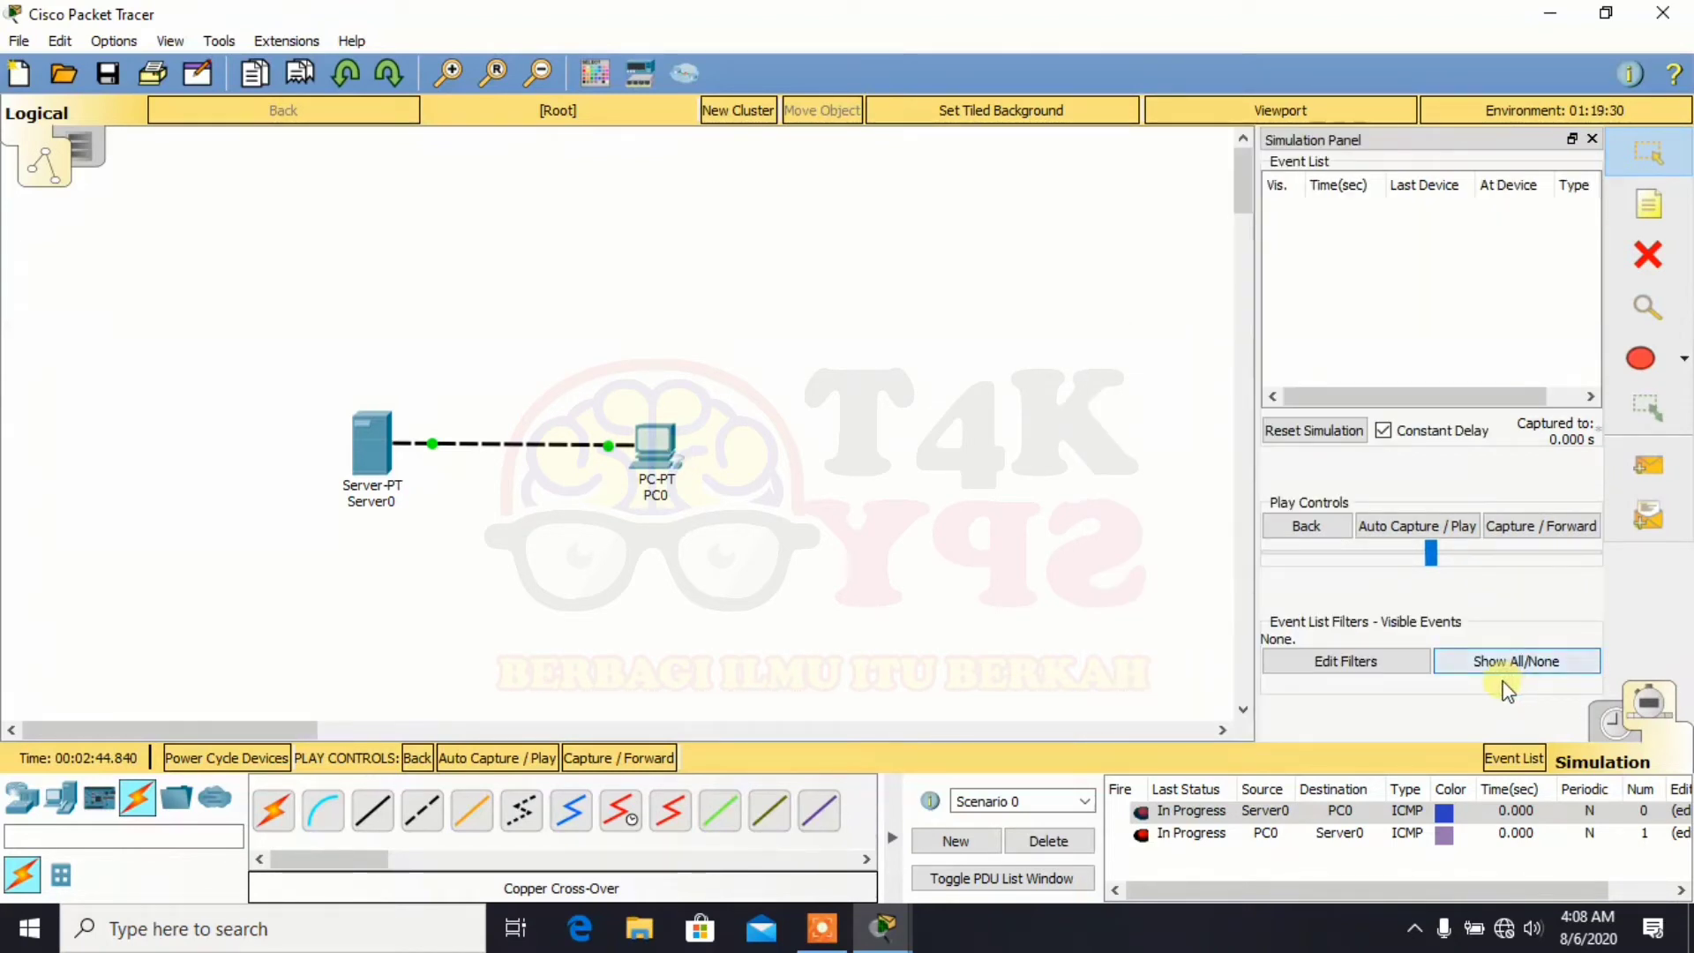
{"action": "left_click", "coordinate": [1390, 663]}
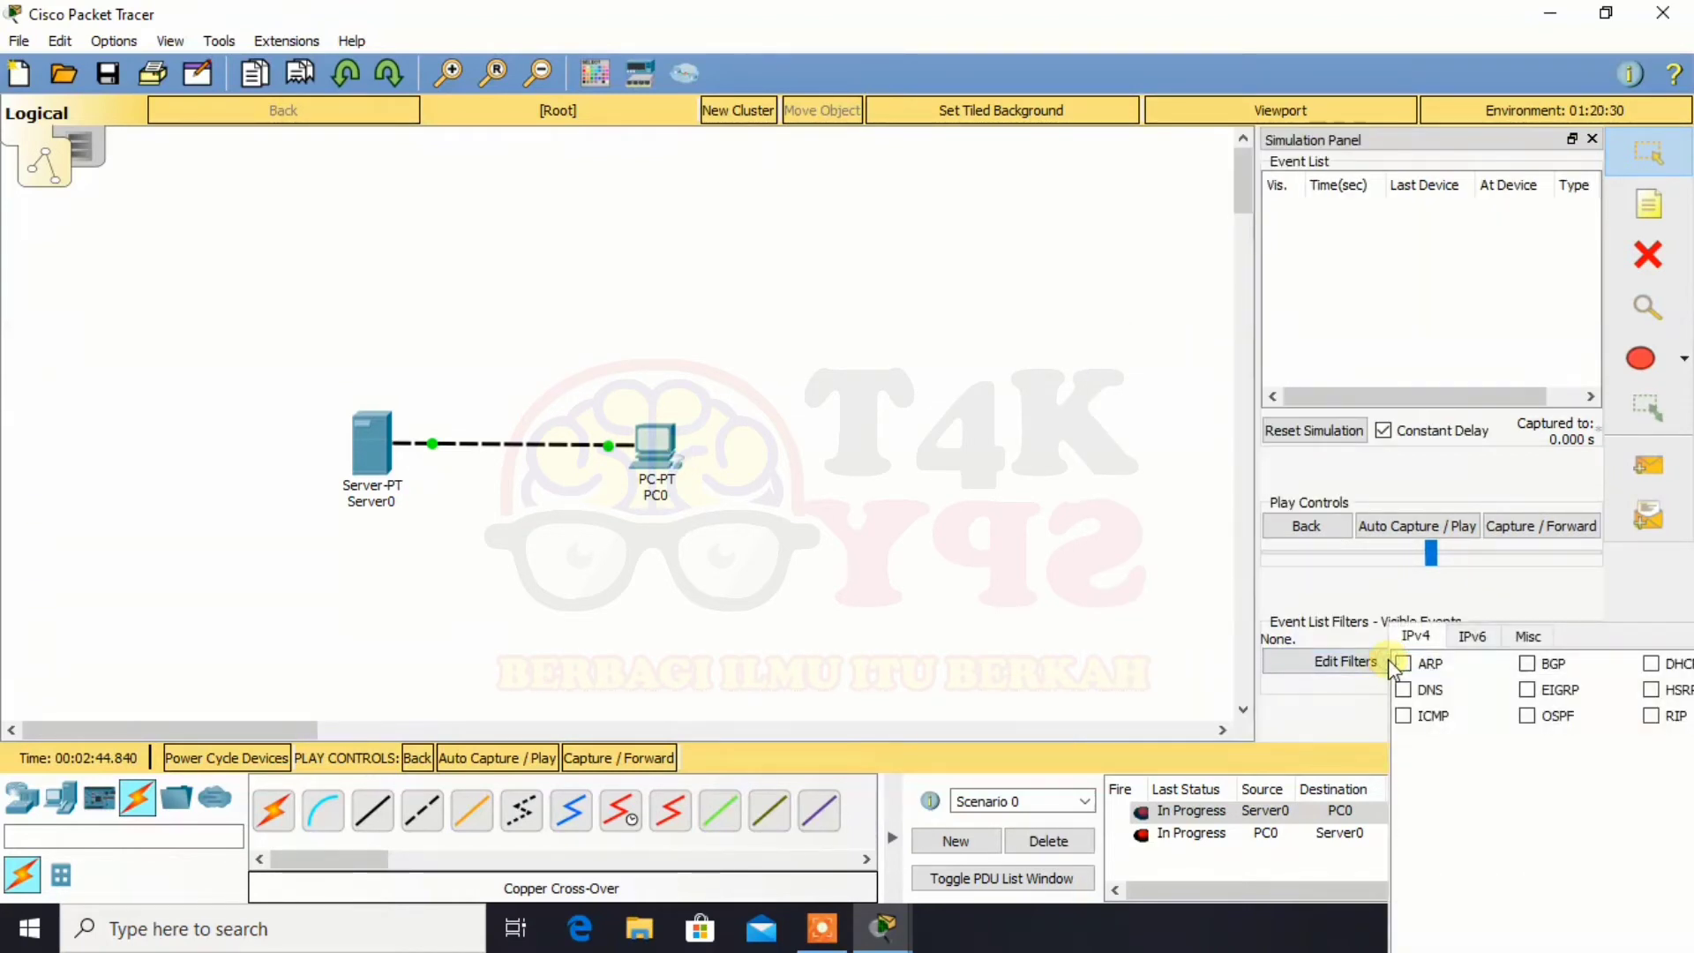
{"action": "left_click", "coordinate": [1535, 637]}
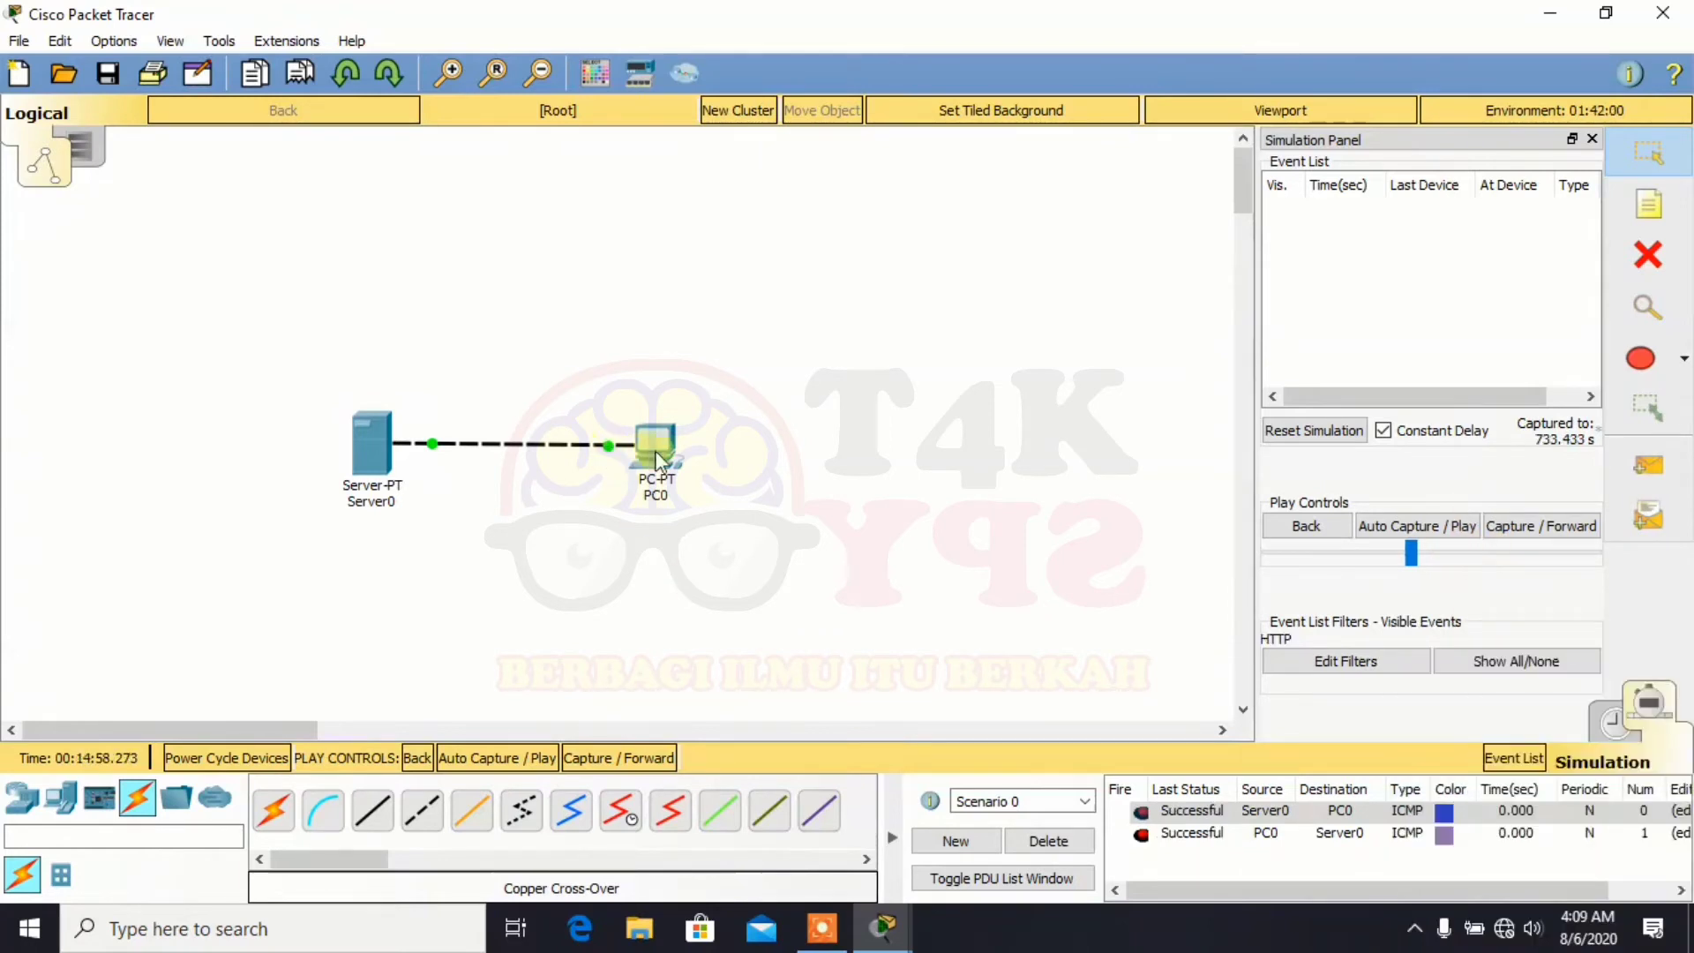
{"action": "left_click", "coordinate": [654, 459]}
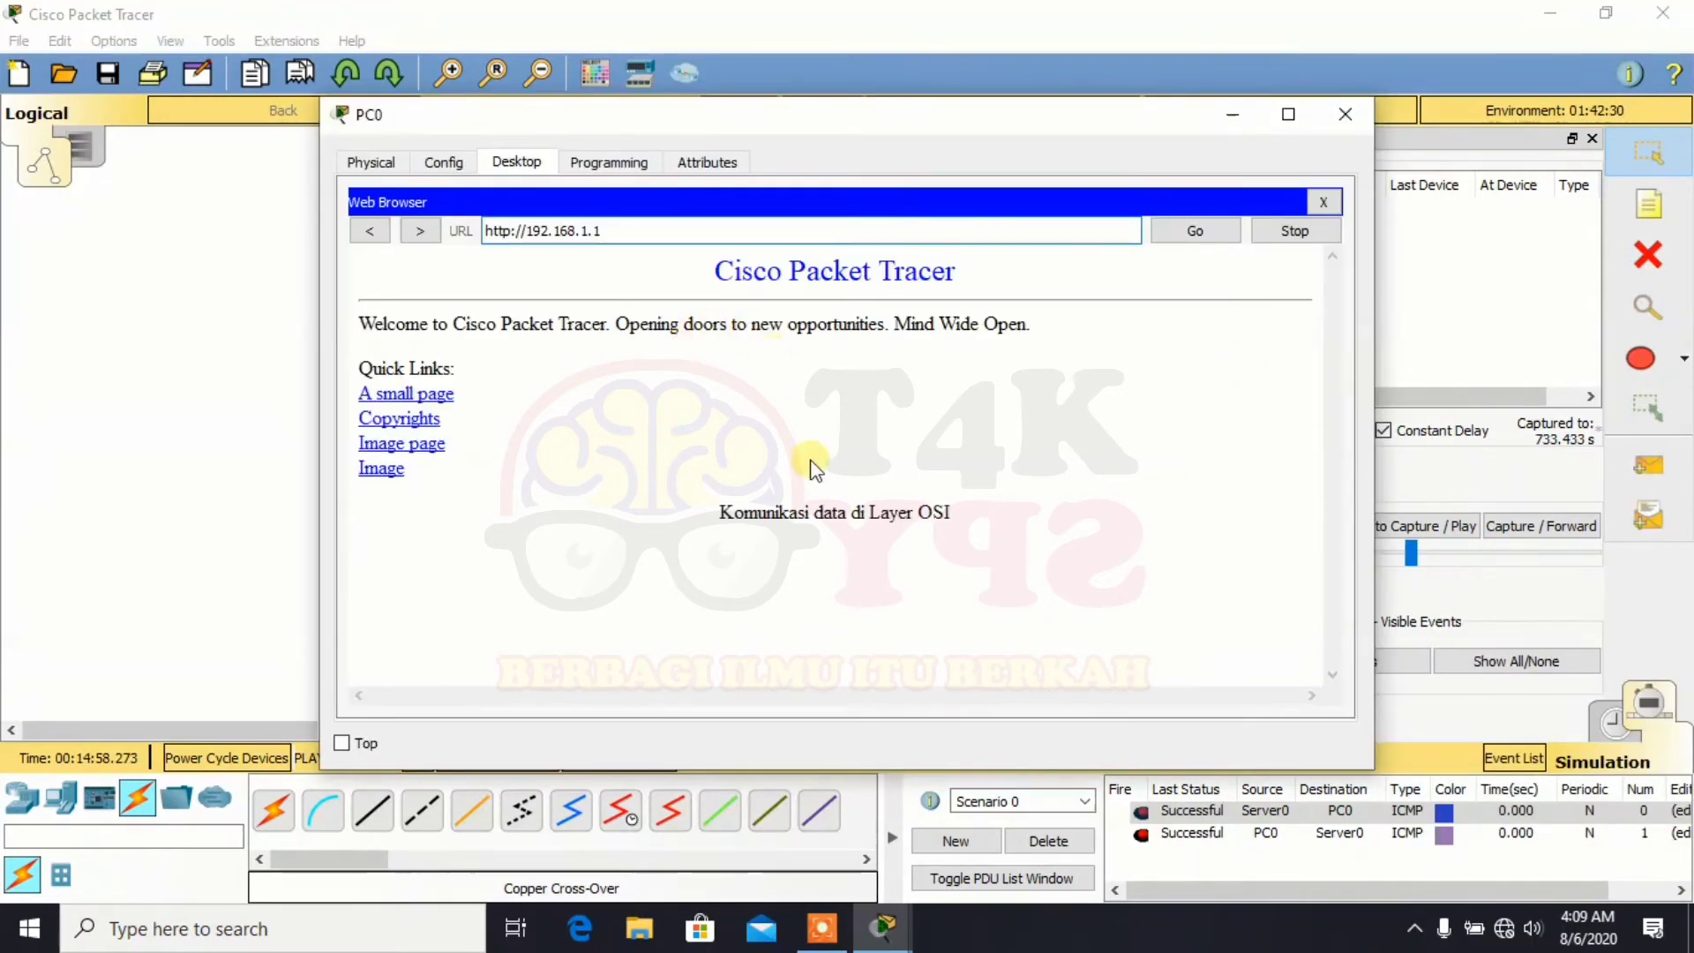
{"action": "left_click", "coordinate": [1191, 232]}
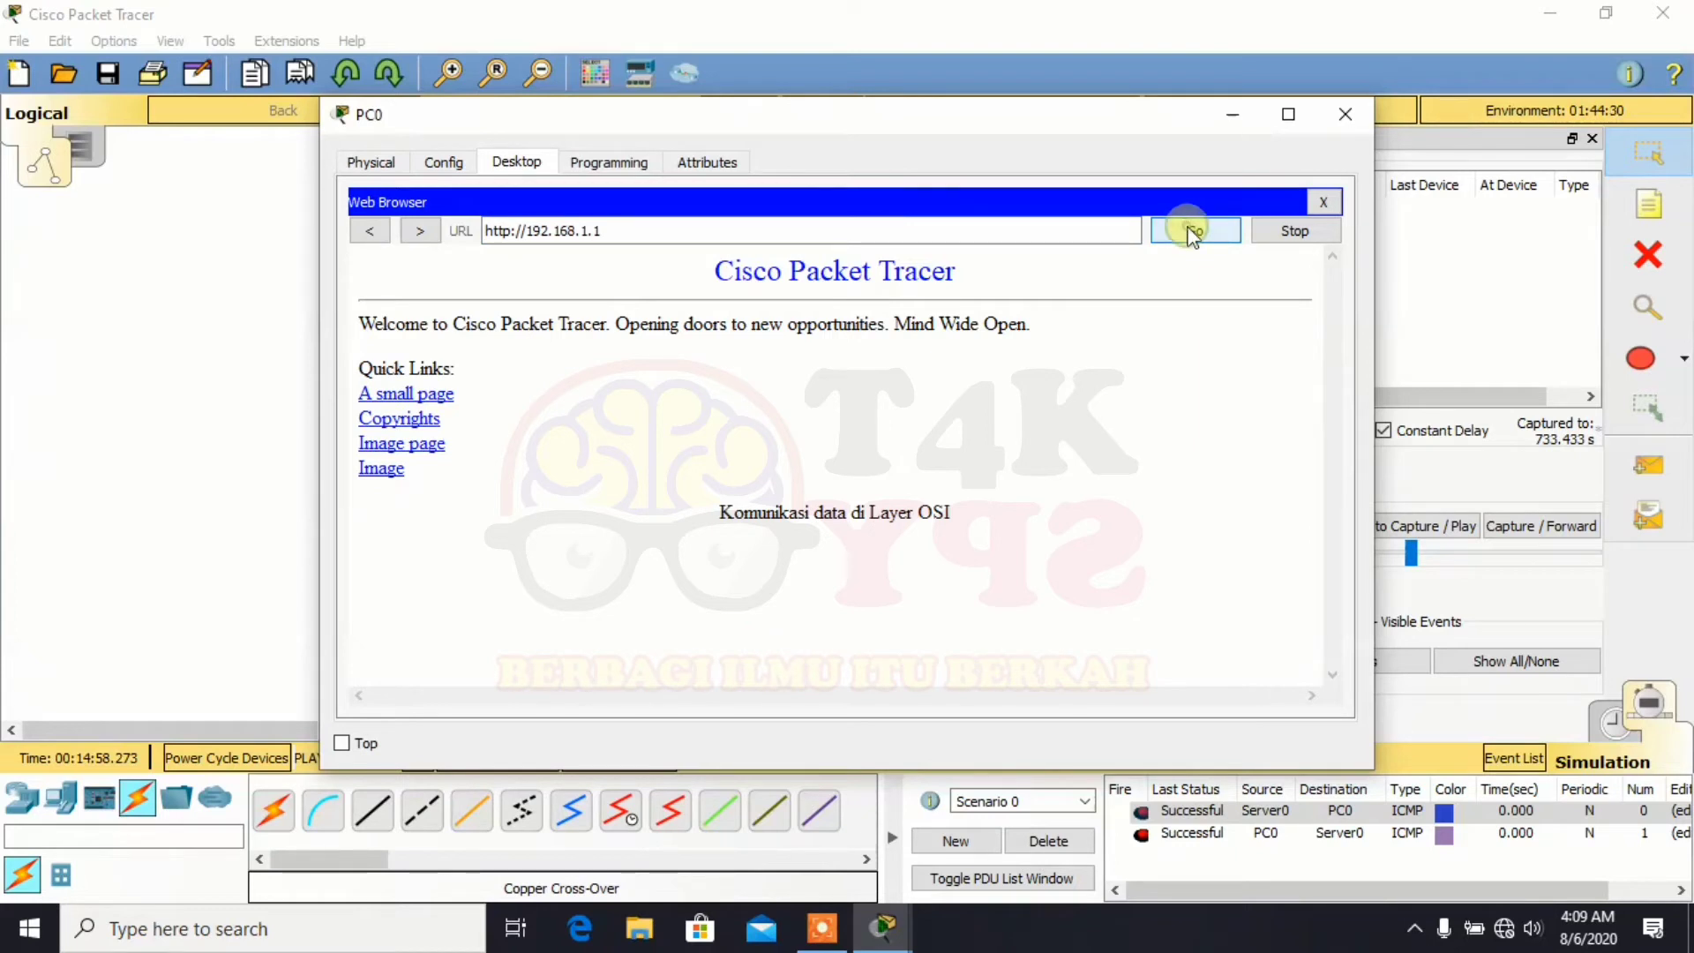
{"action": "left_click", "coordinate": [1576, 531]}
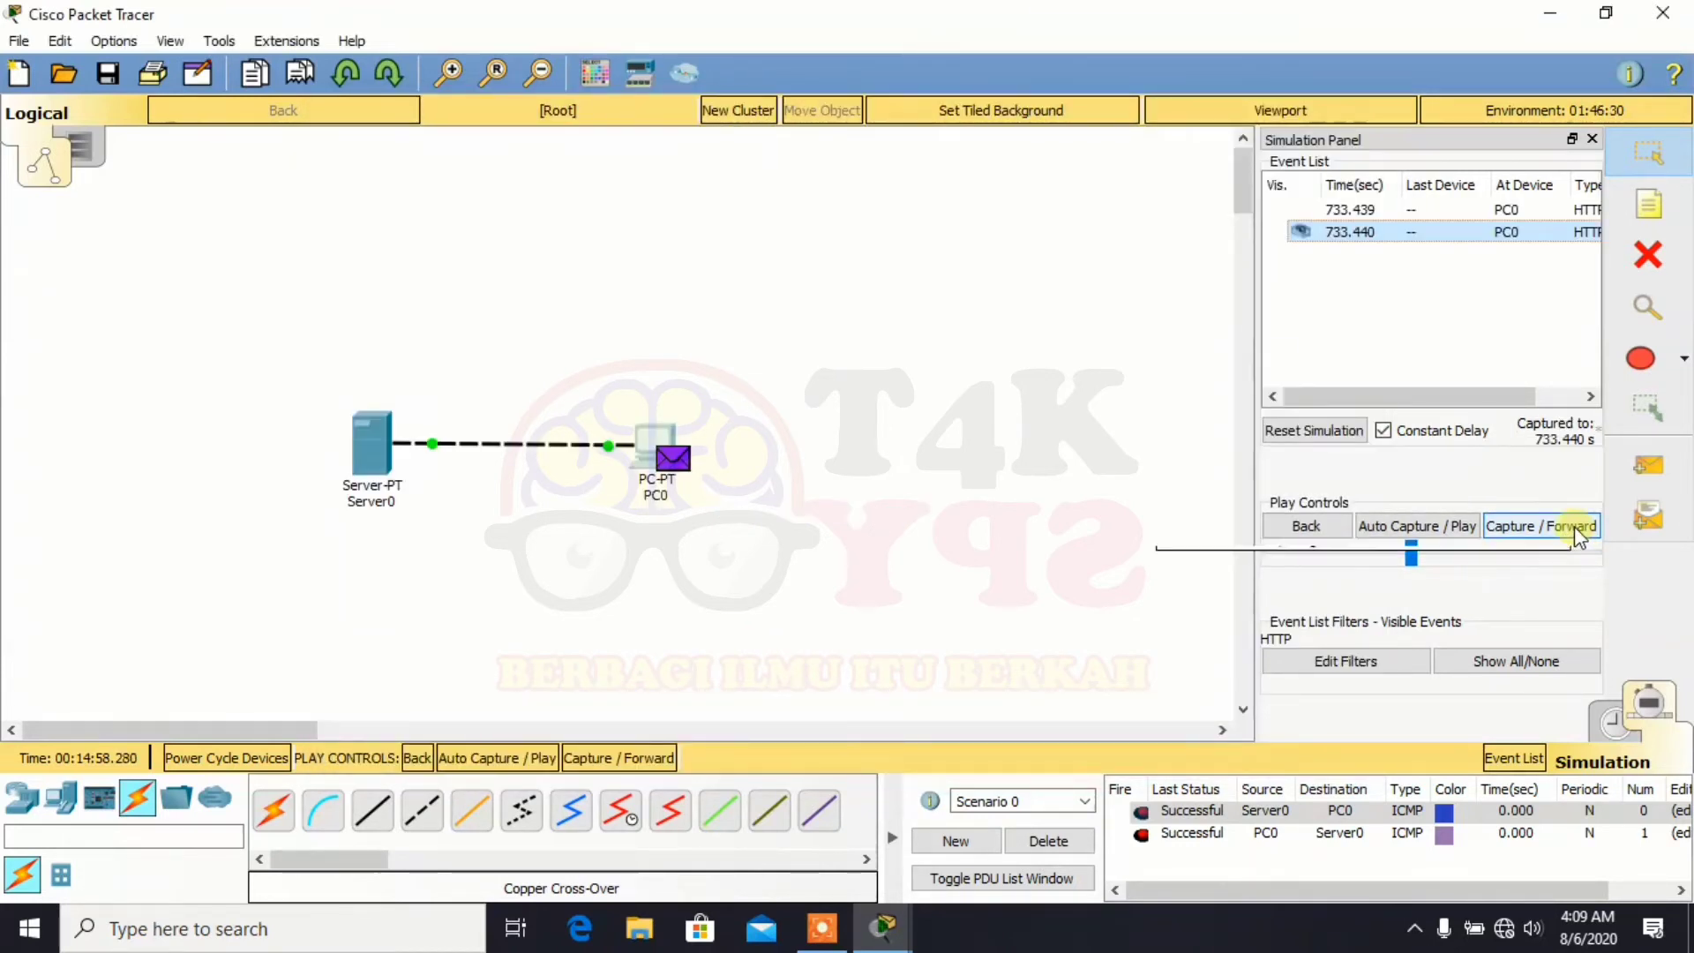
{"action": "left_click", "coordinate": [1574, 526]}
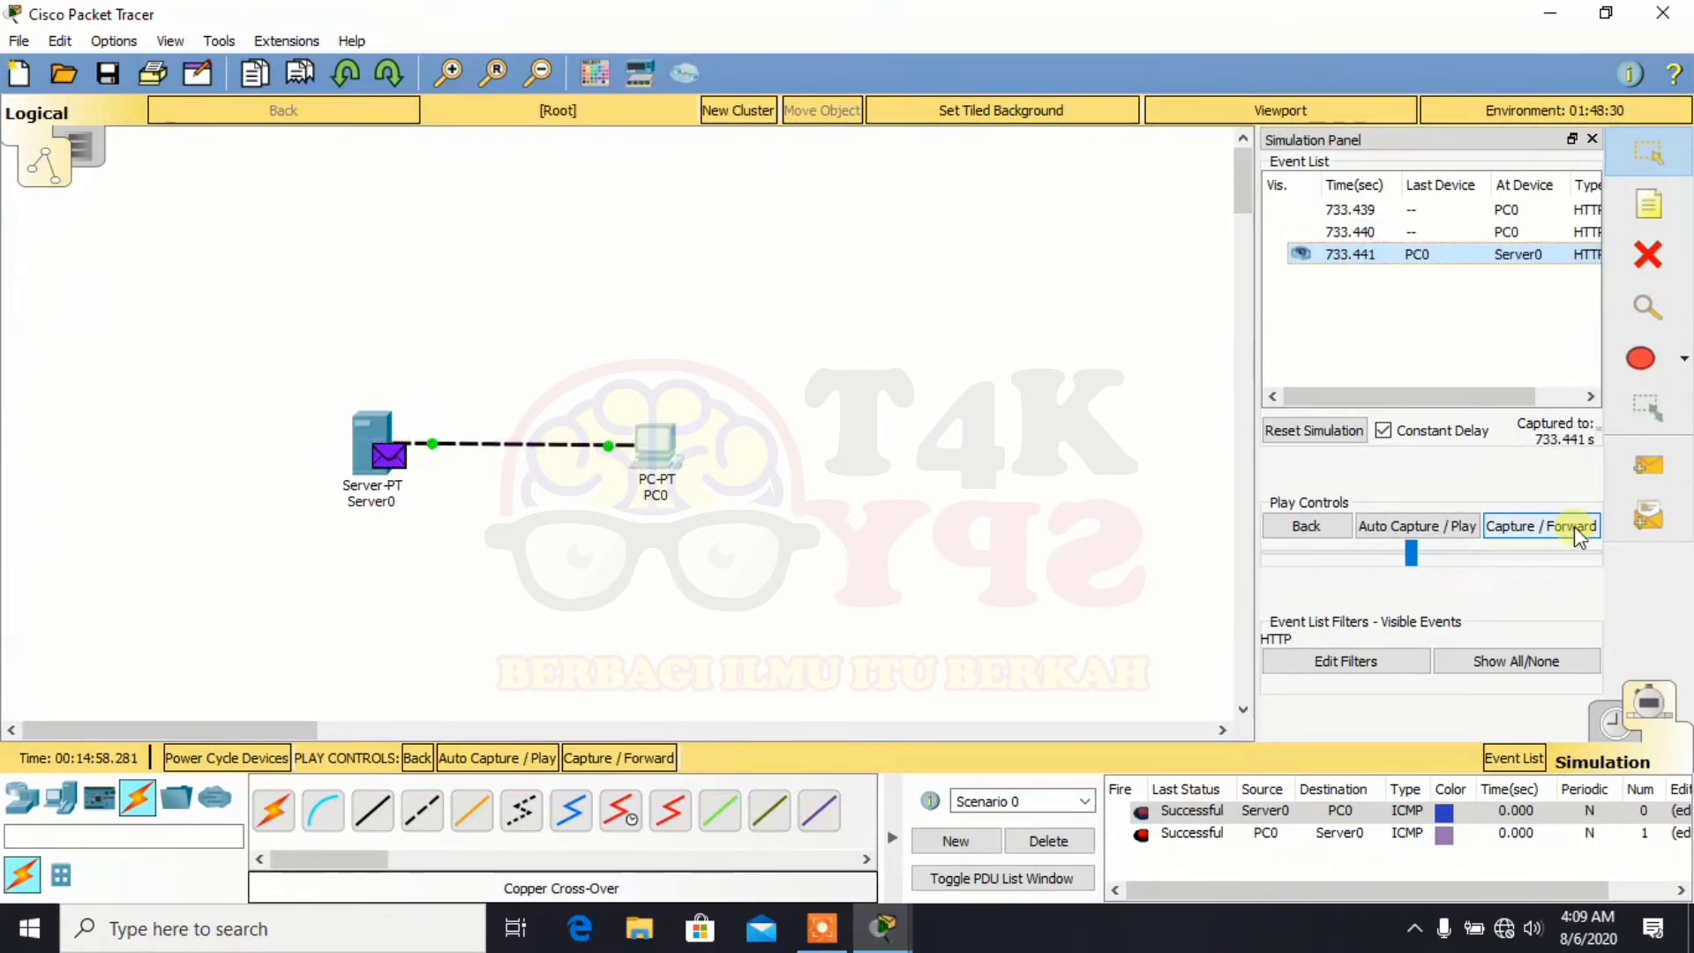
{"action": "left_click", "coordinate": [1574, 526]}
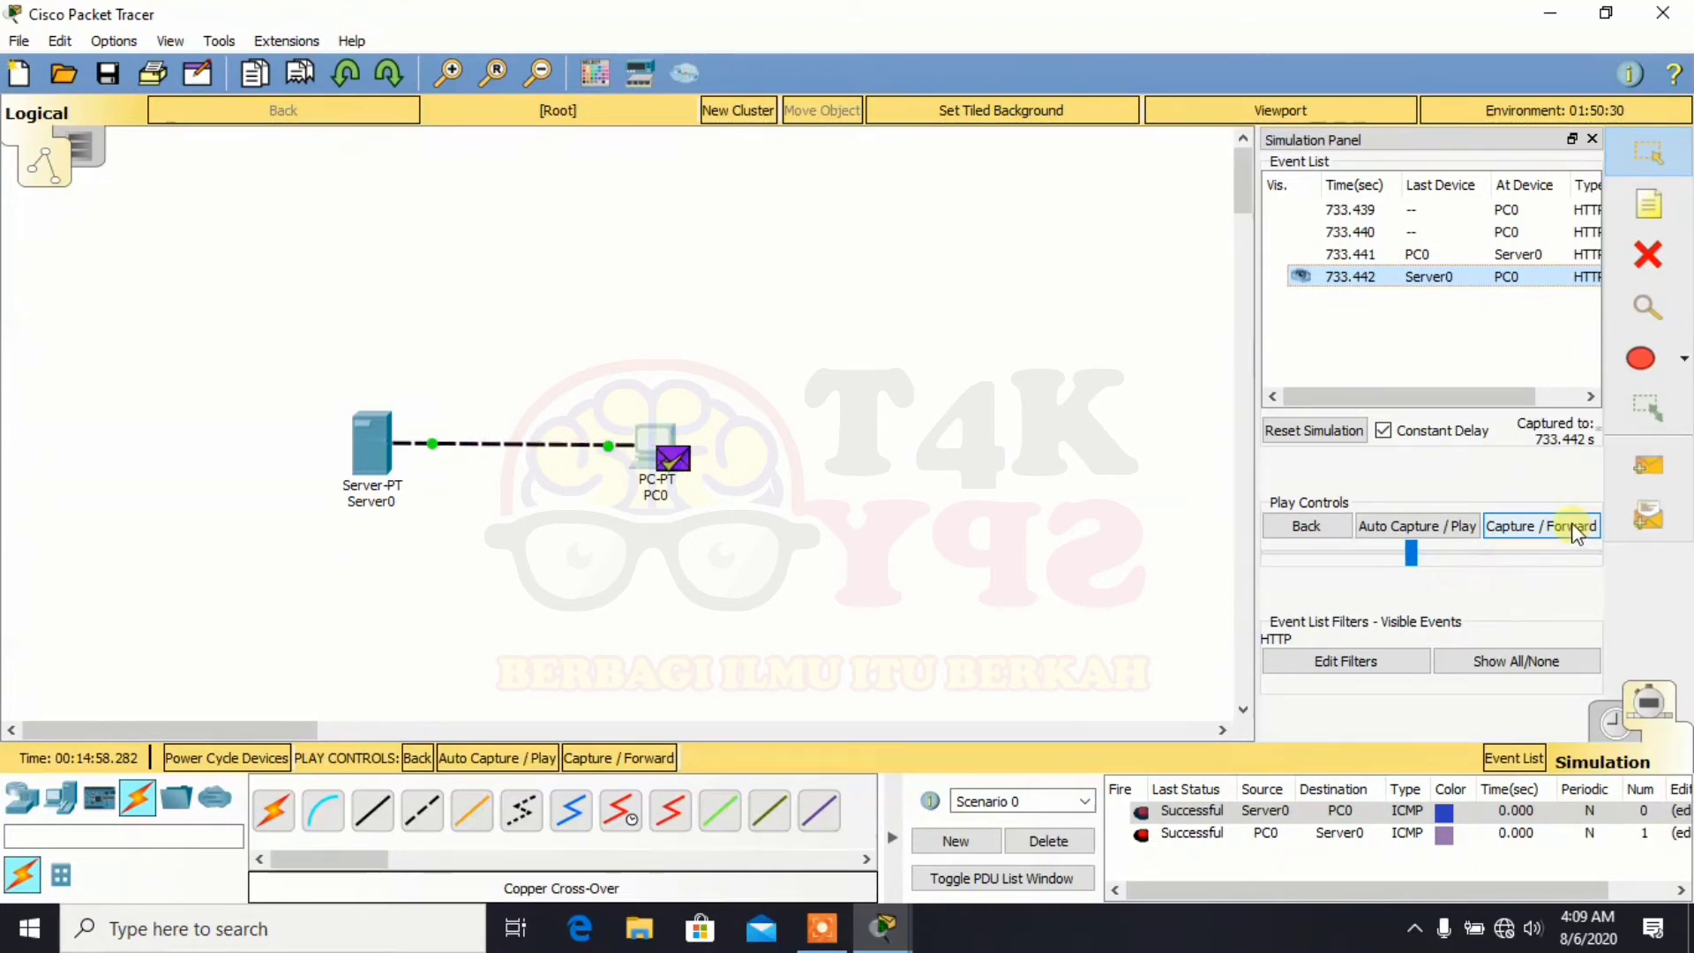
Examine the outbound Layer 7 and Layer 4 details of the first HTTP event at PC0 in the OSI model view.
{"action": "left_click", "coordinate": [1505, 214]}
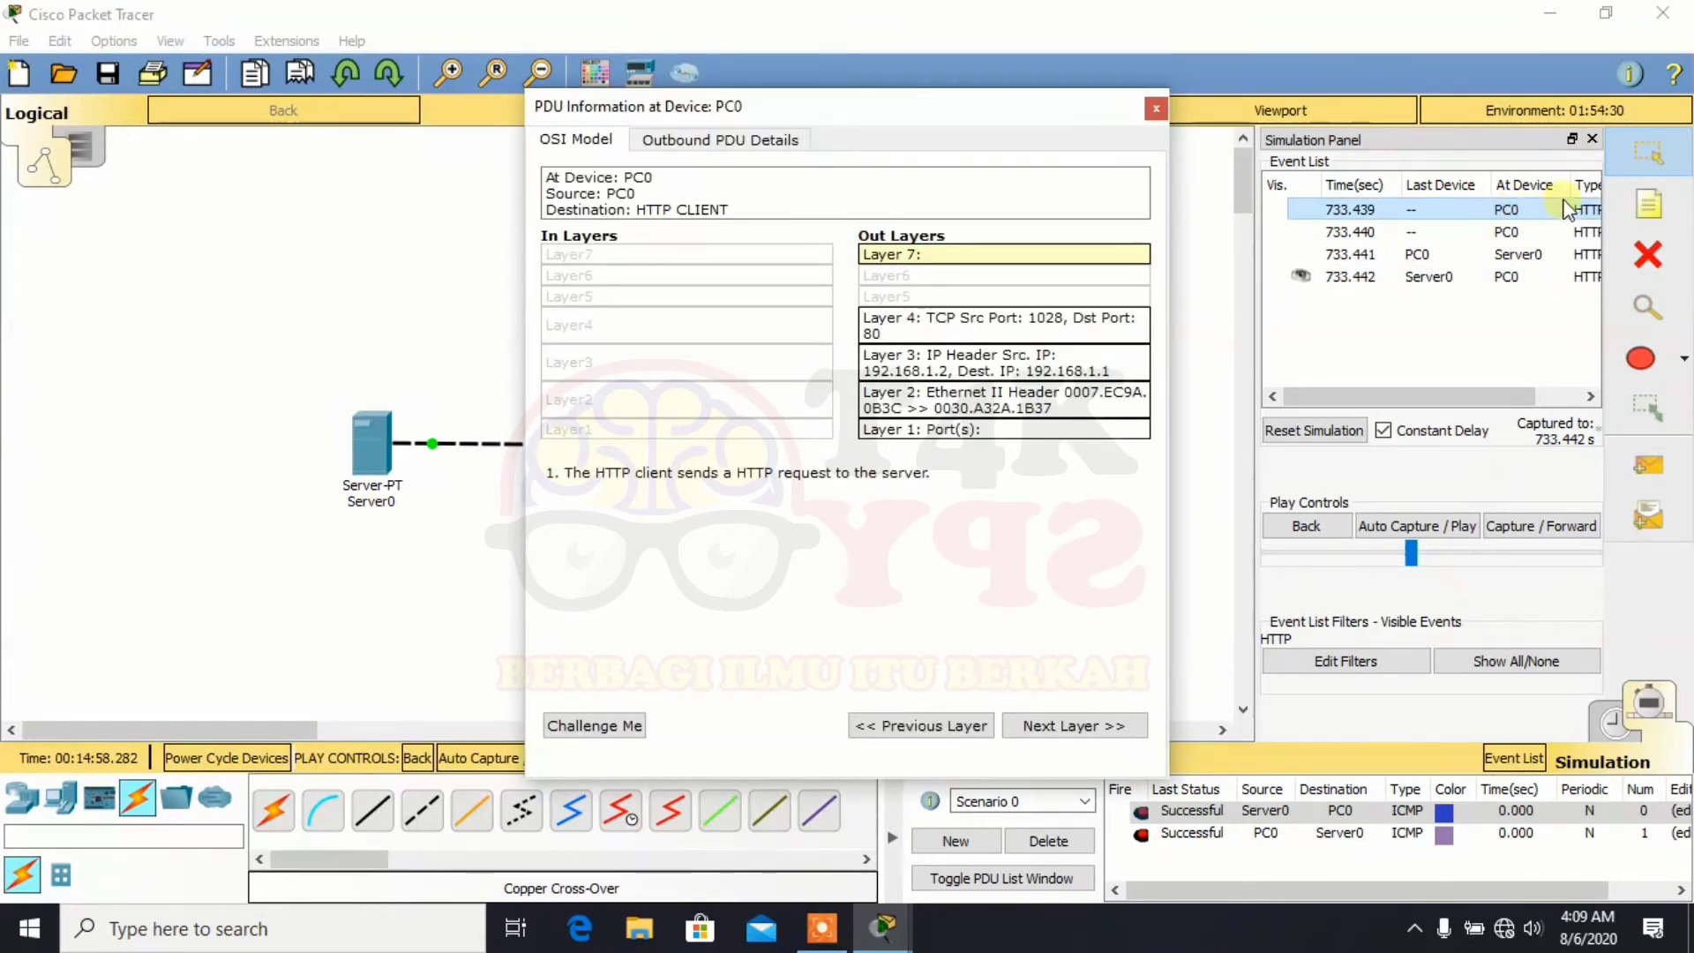
{"action": "left_click", "coordinate": [927, 311]}
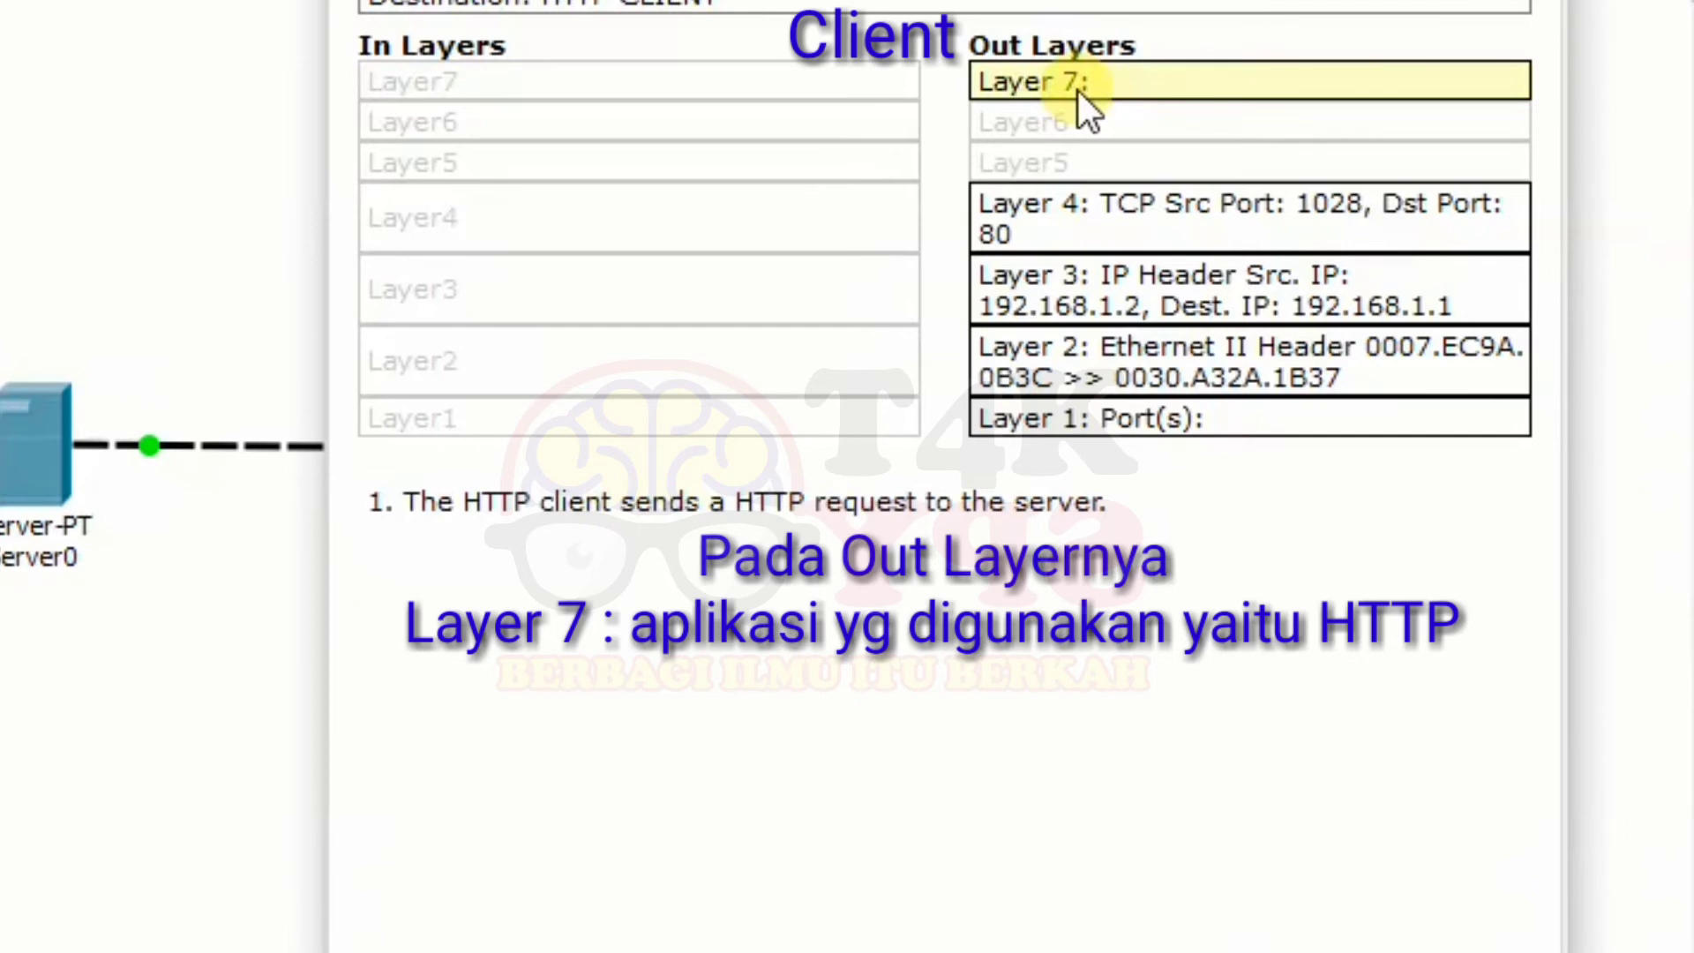
{"action": "left_click", "coordinate": [1095, 231]}
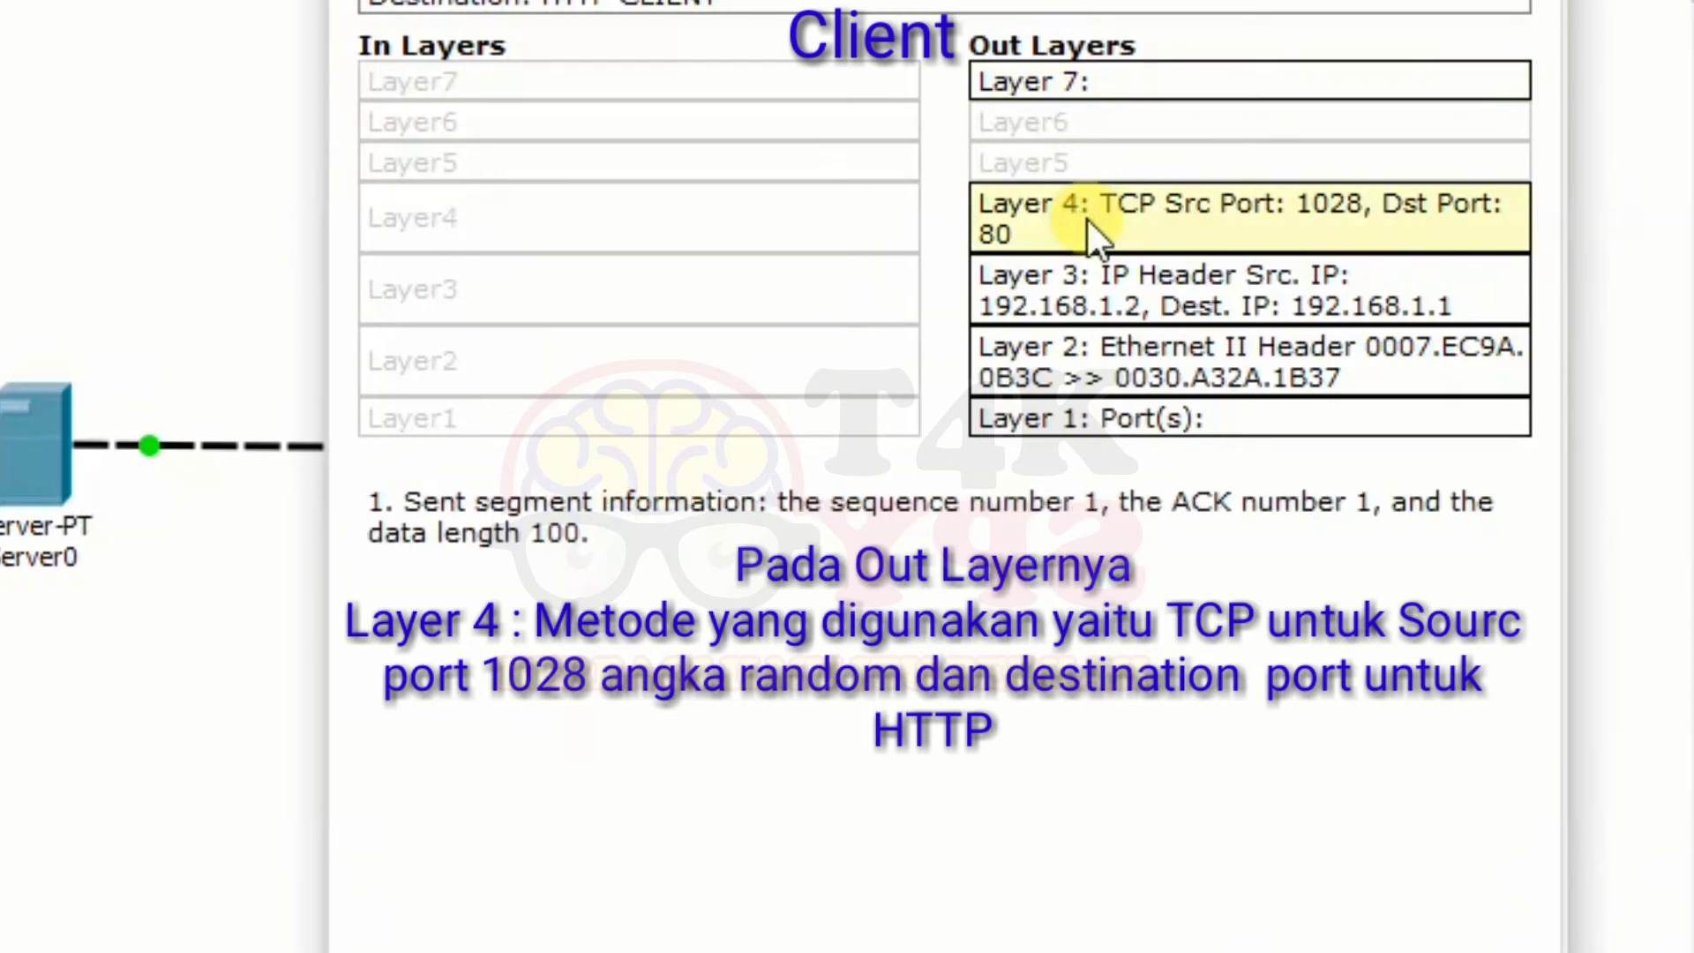